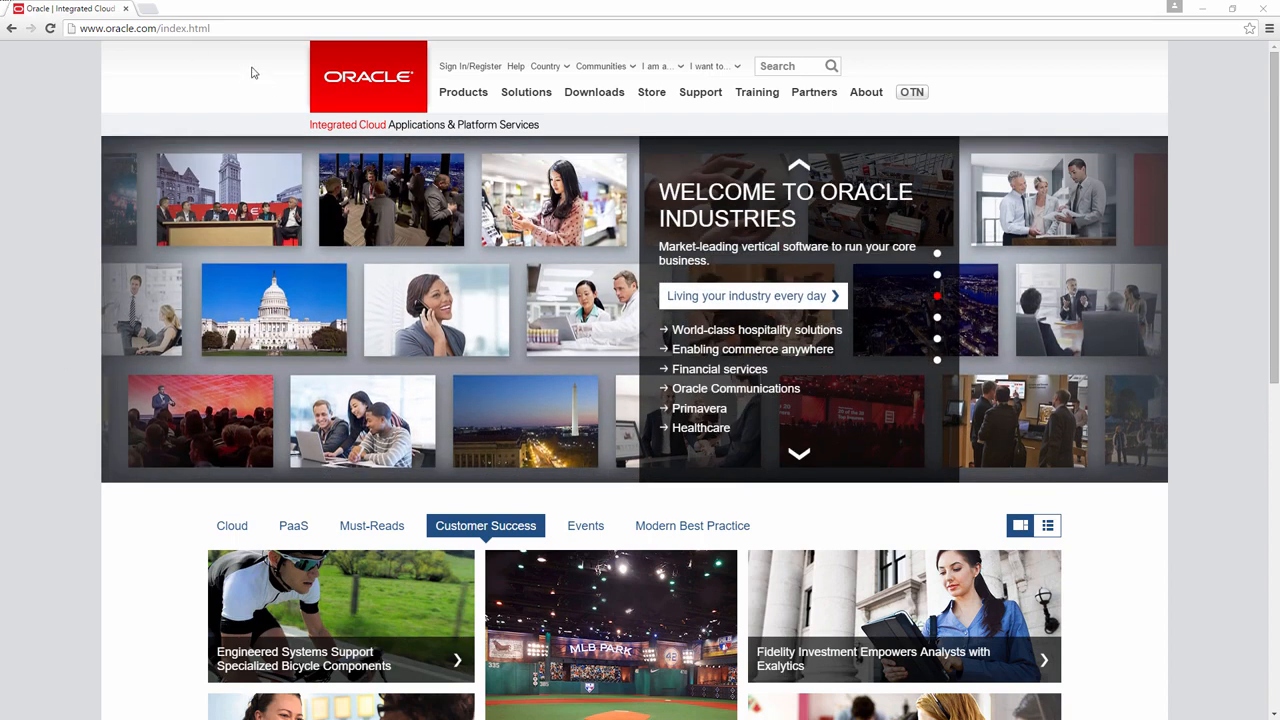
- Go from the Oracle home page through Downloads to the Oracle Database 12c software downloads page
{"action": "left_click", "coordinate": [212, 28]}
{"action": "left_click", "coordinate": [606, 92]}
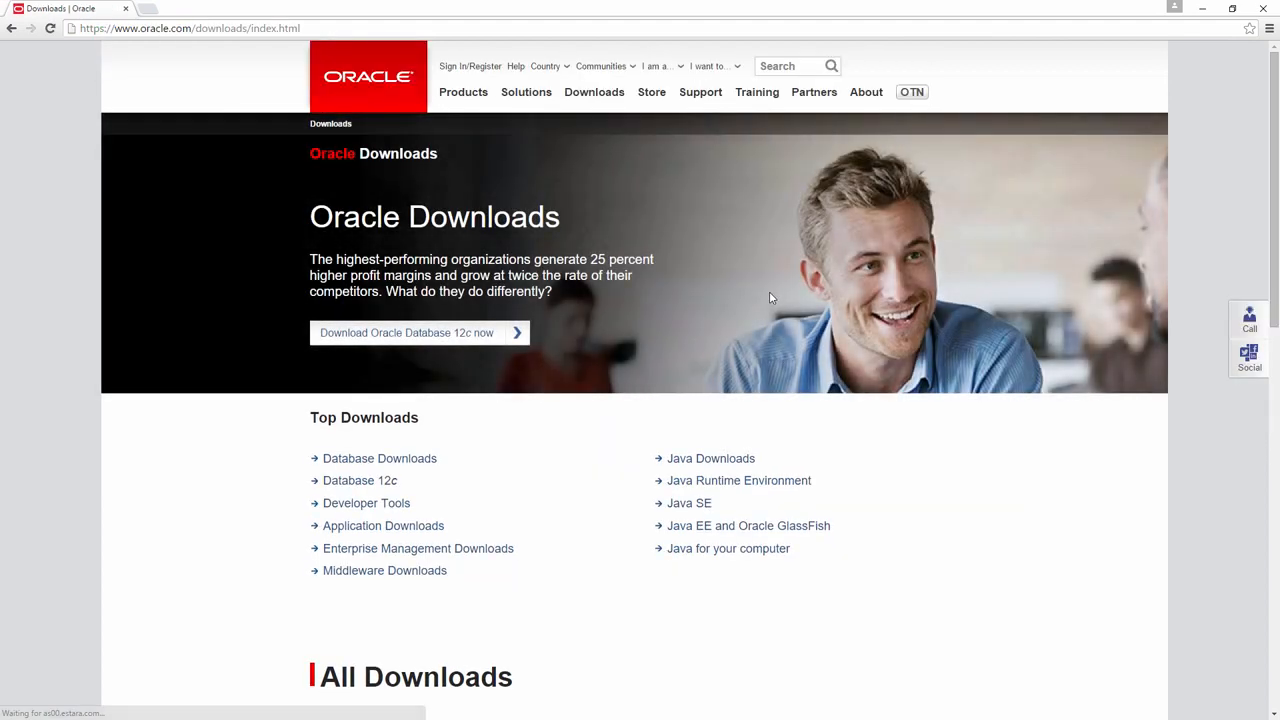
{"action": "left_click", "coordinate": [403, 337]}
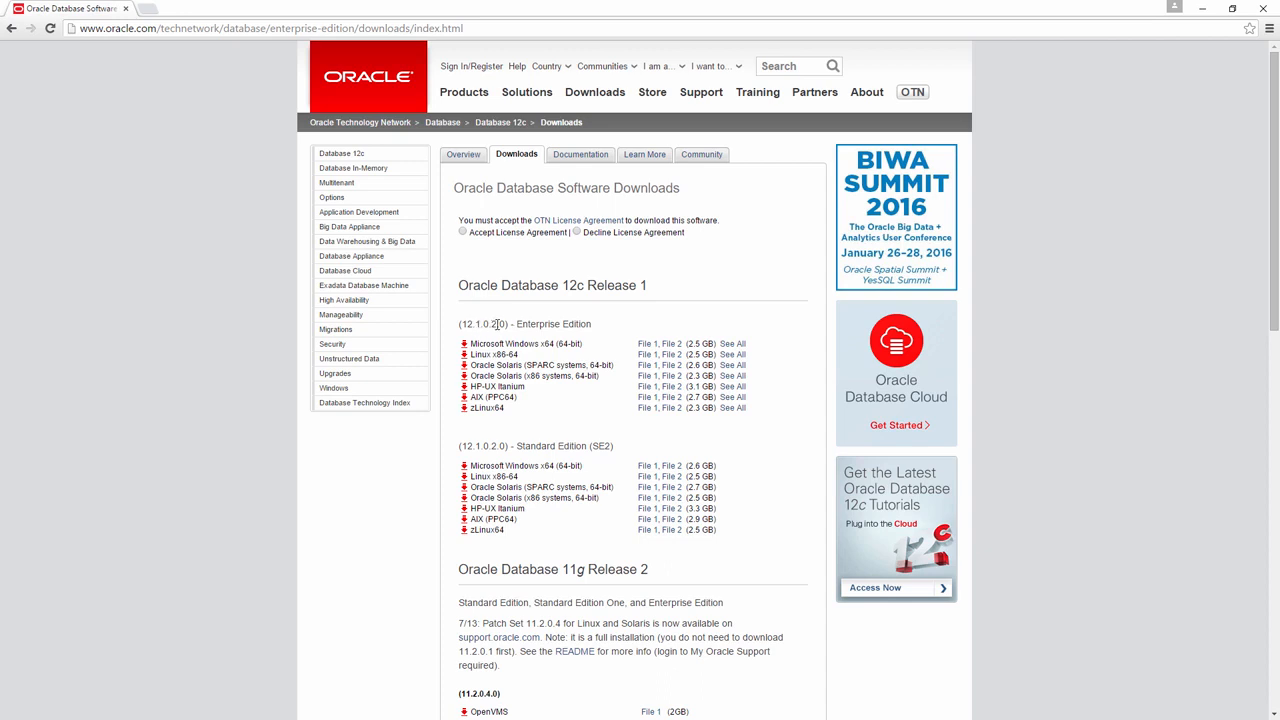
- Accept the license agreement, open the full 12.1.0.2.0 Enterprise Edition file list for Microsoft Windows x64, and accept the license there
{"action": "left_click", "coordinate": [463, 232]}
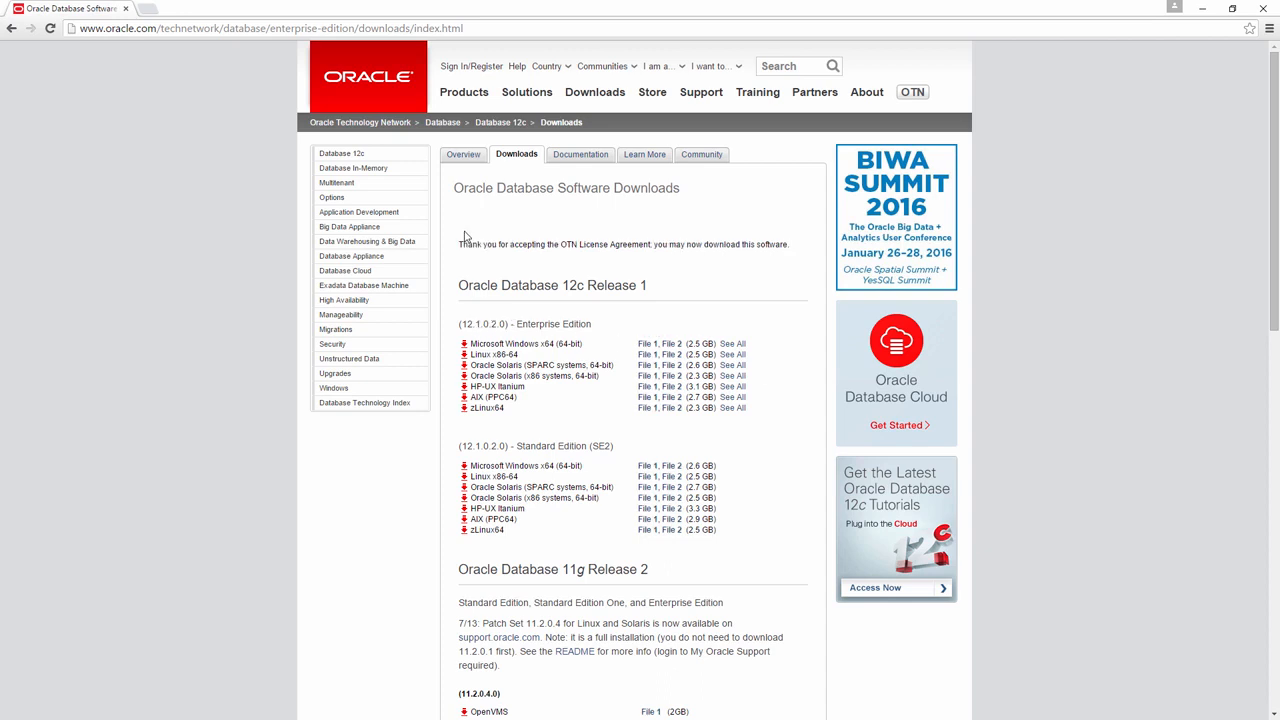
{"action": "left_click", "coordinate": [733, 345]}
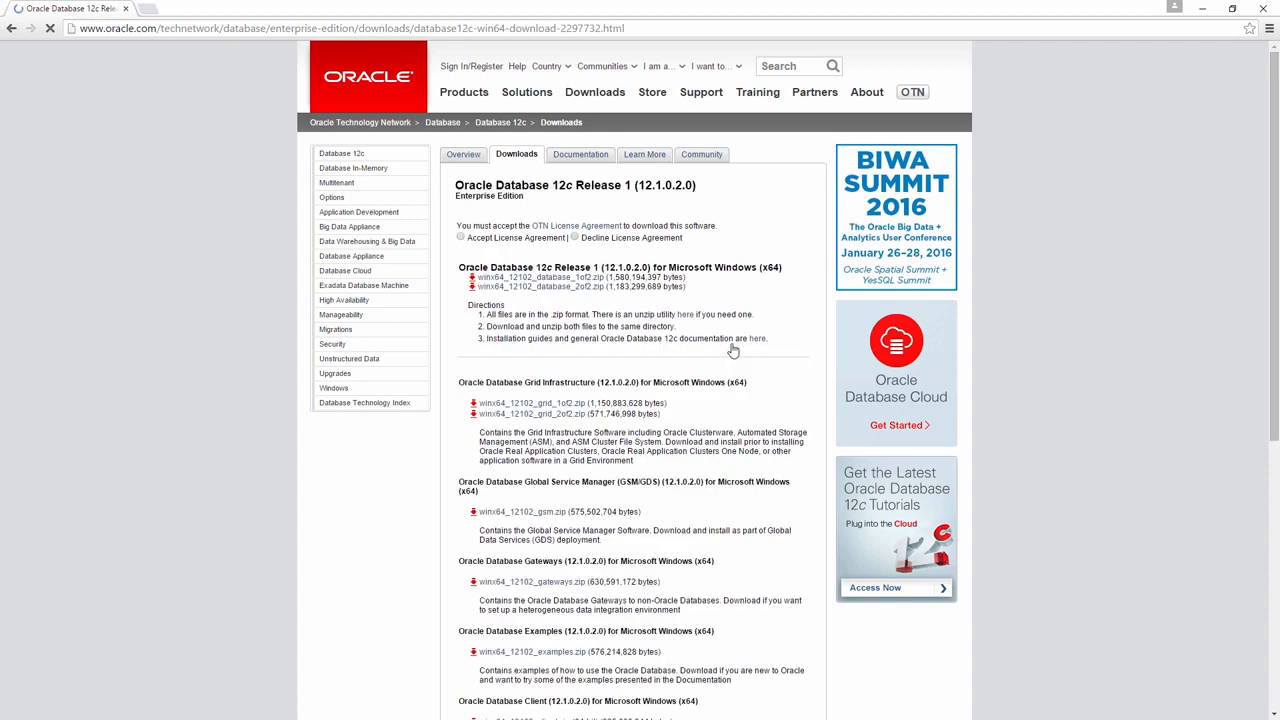
{"action": "left_click", "coordinate": [462, 238]}
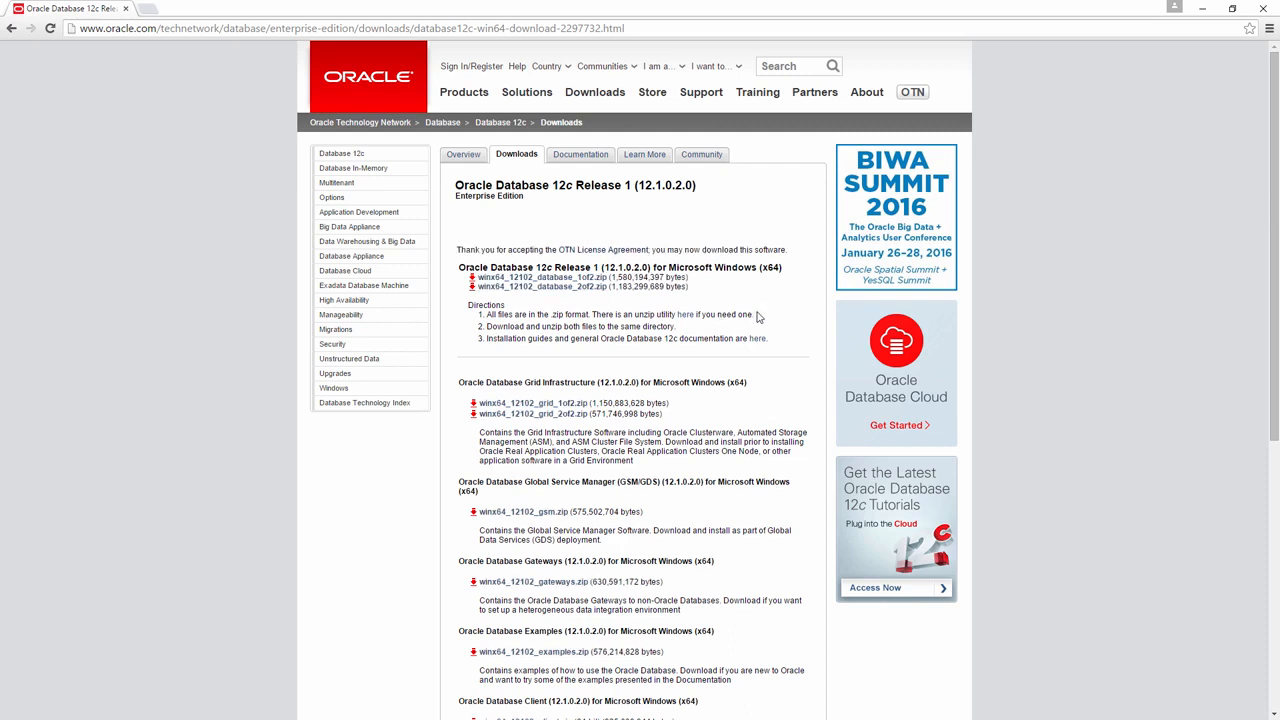
- Download winx64_12102_database_1of2.zip, signing in with the Oracle account username and password
{"action": "left_click", "coordinate": [548, 280]}
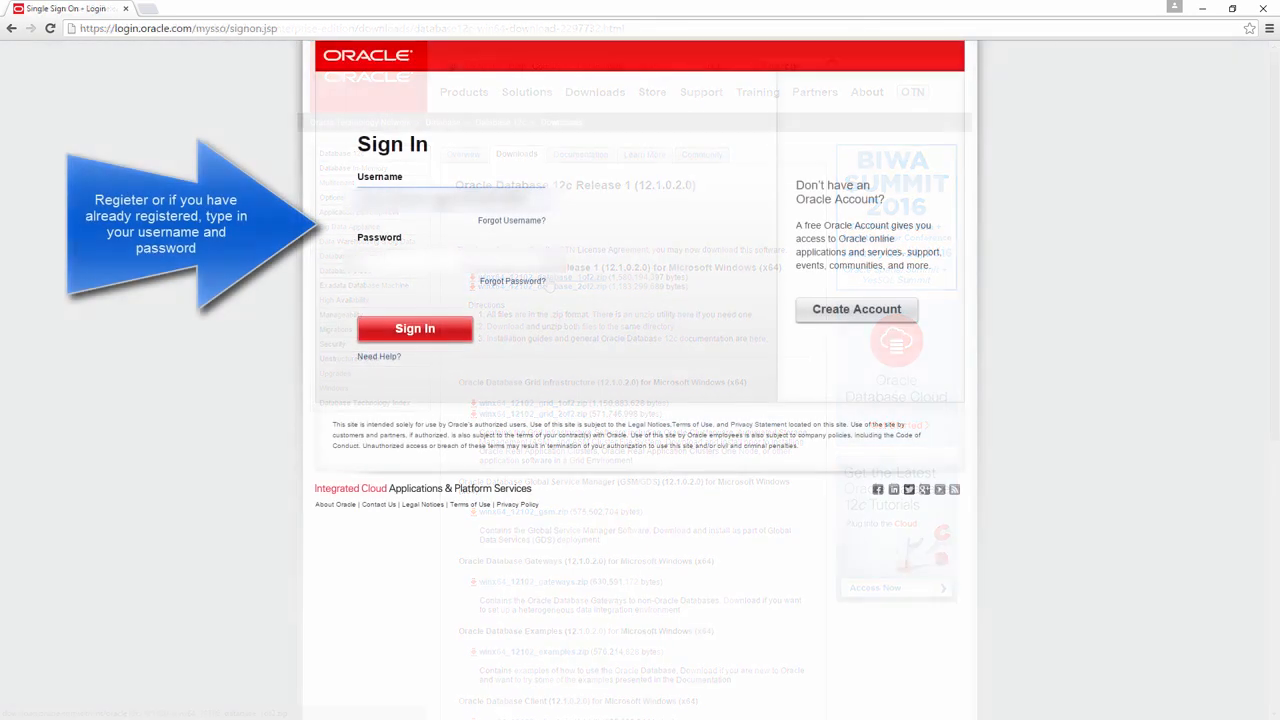
{"action": "type", "text": "*****"}
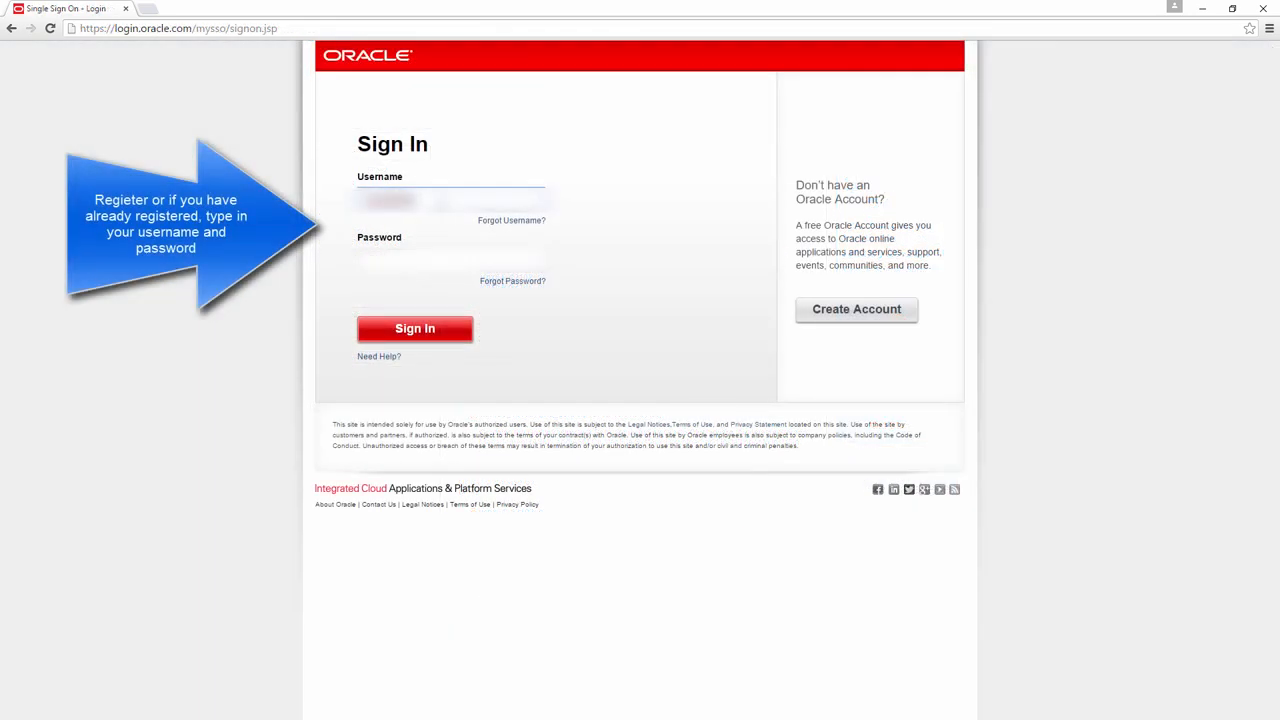
{"action": "type", "text": "*****"}
{"action": "key", "text": "Tab"}
{"action": "left_click", "coordinate": [415, 329]}
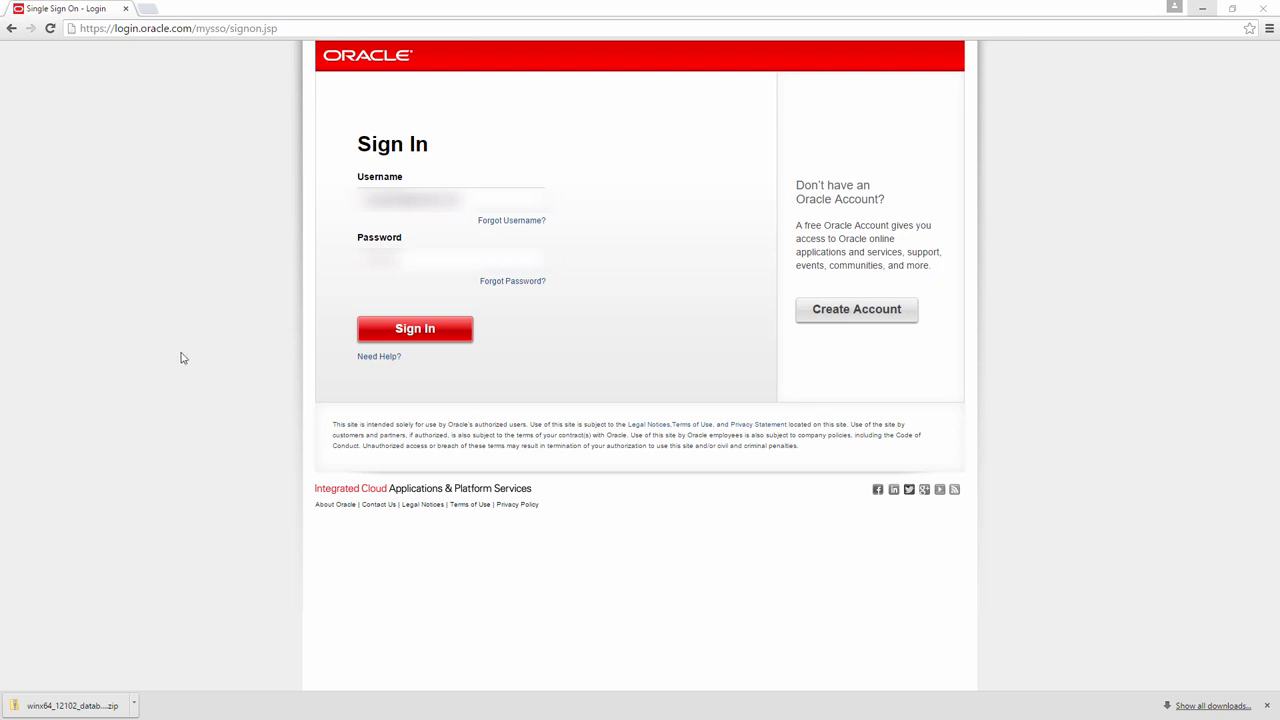
- Return to the Windows x64 file list and download winx64_12102_database_2of2.zip
{"action": "left_click", "coordinate": [12, 30]}
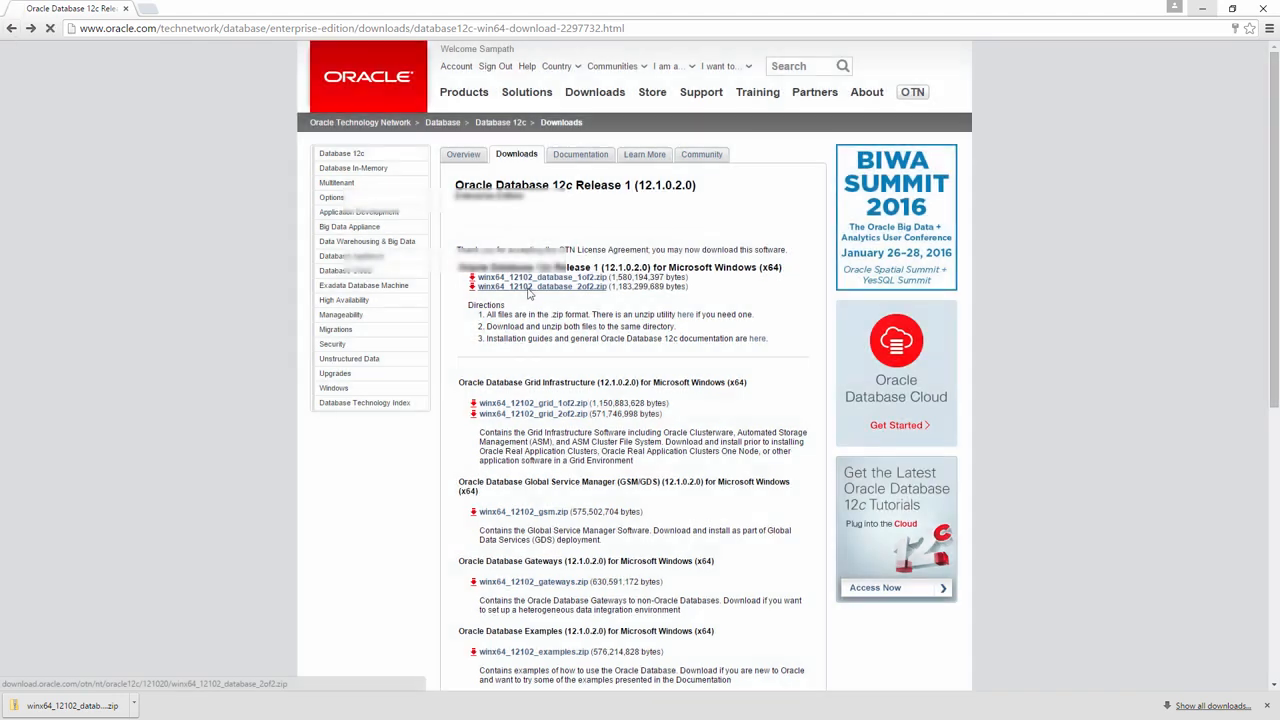
{"action": "left_click", "coordinate": [536, 287]}
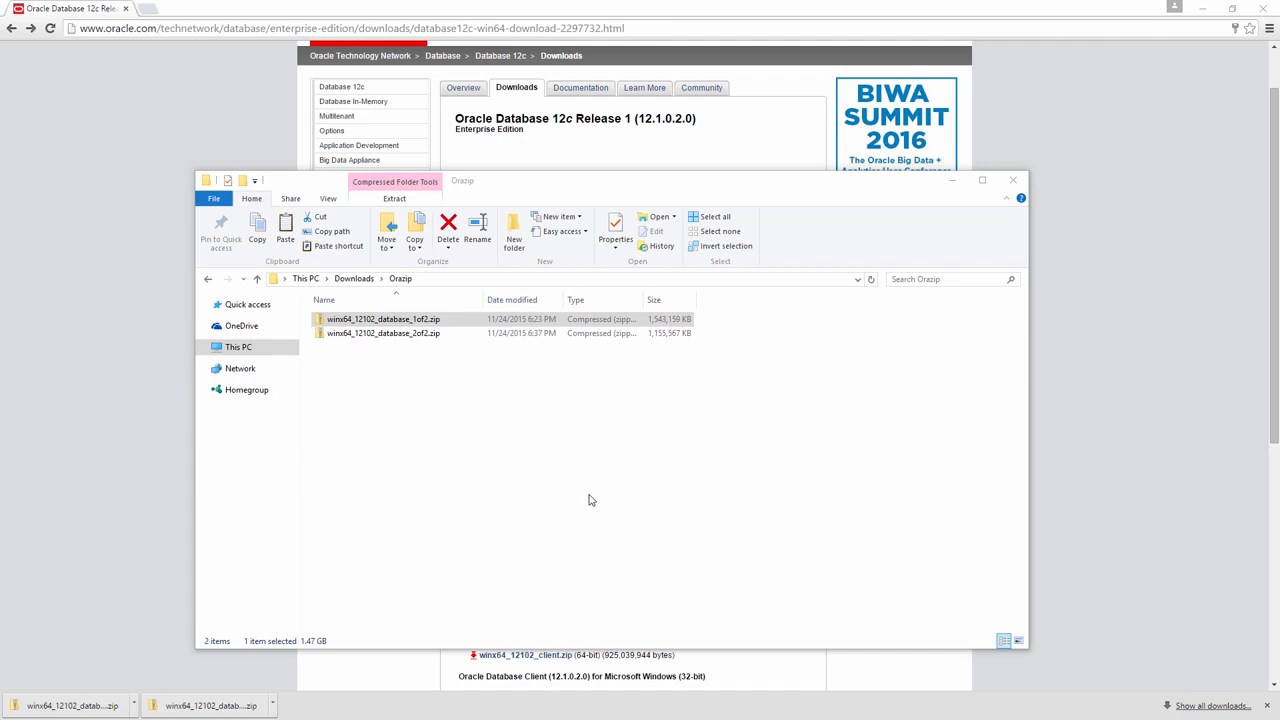
- Extract winx64_12102_database_1of2.zip into a folder named winx64_12102 inside Downloads\Orazip
{"action": "right_click", "coordinate": [440, 324]}
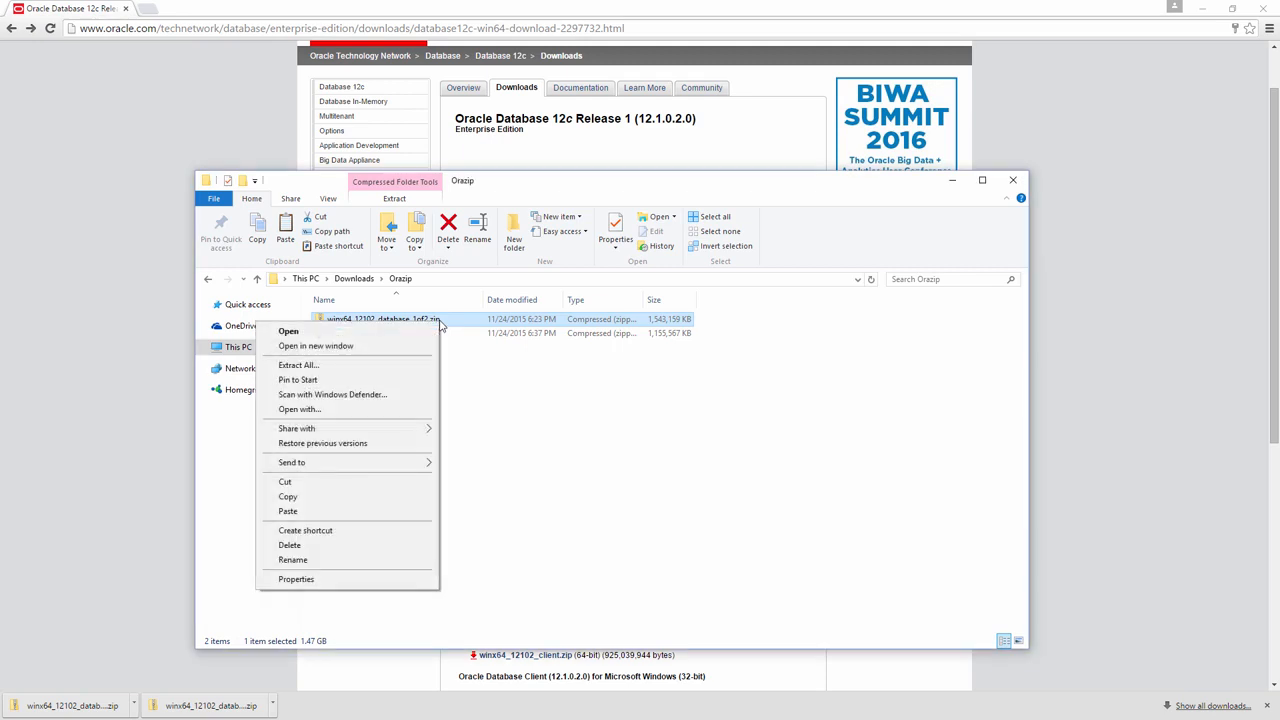
{"action": "left_click", "coordinate": [370, 367]}
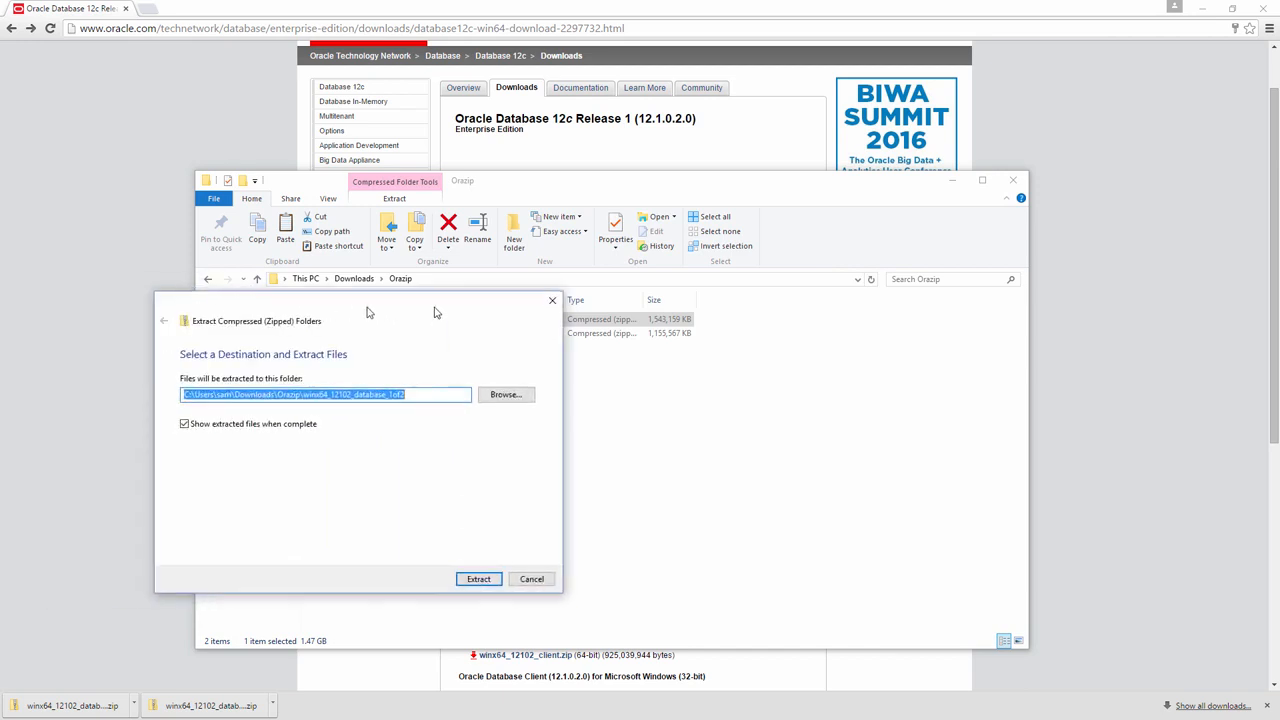
{"action": "left_click_drag", "start_coordinate": [437, 309], "coordinate": [840, 218]}
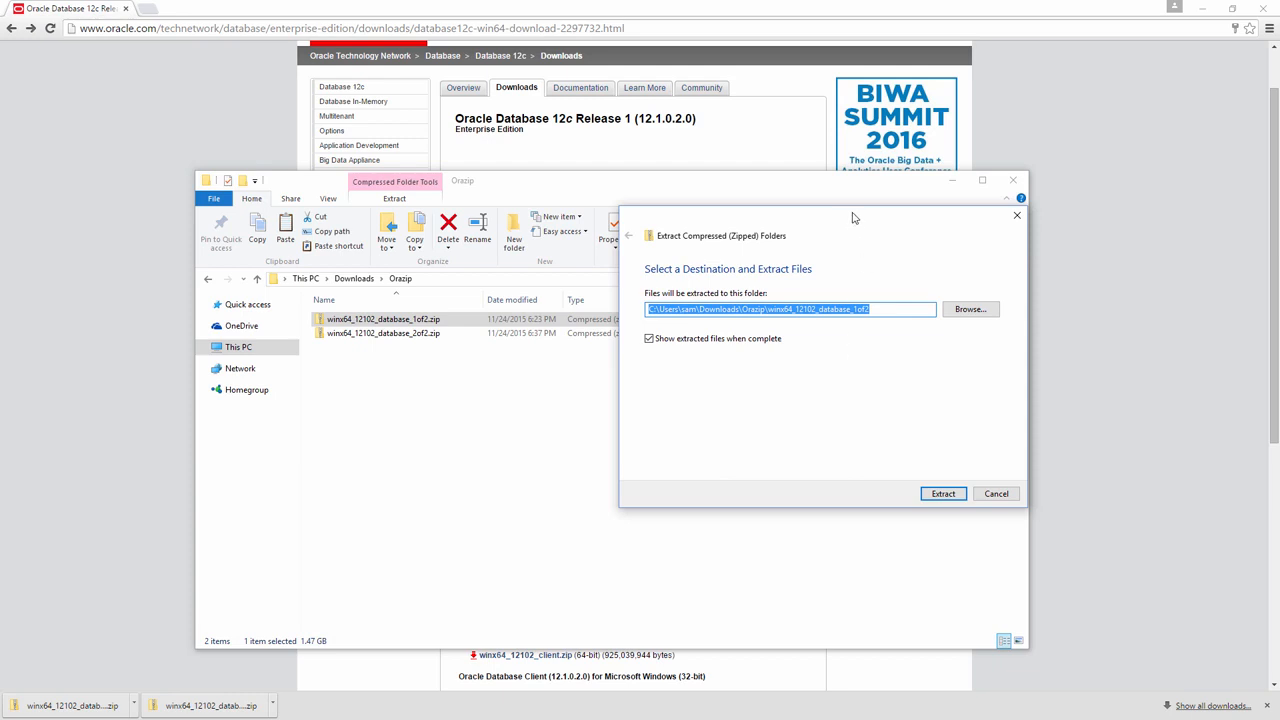
{"action": "left_click_drag", "start_coordinate": [851, 218], "coordinate": [963, 240]}
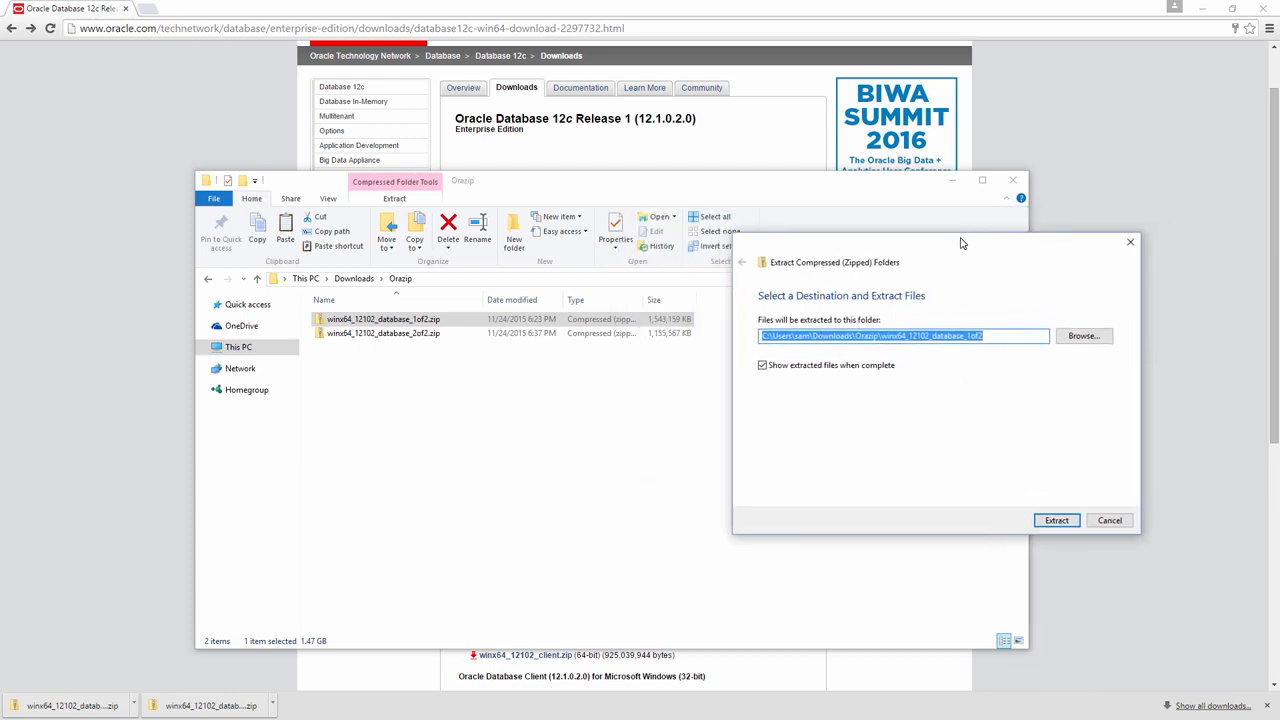
{"action": "left_click", "coordinate": [994, 336]}
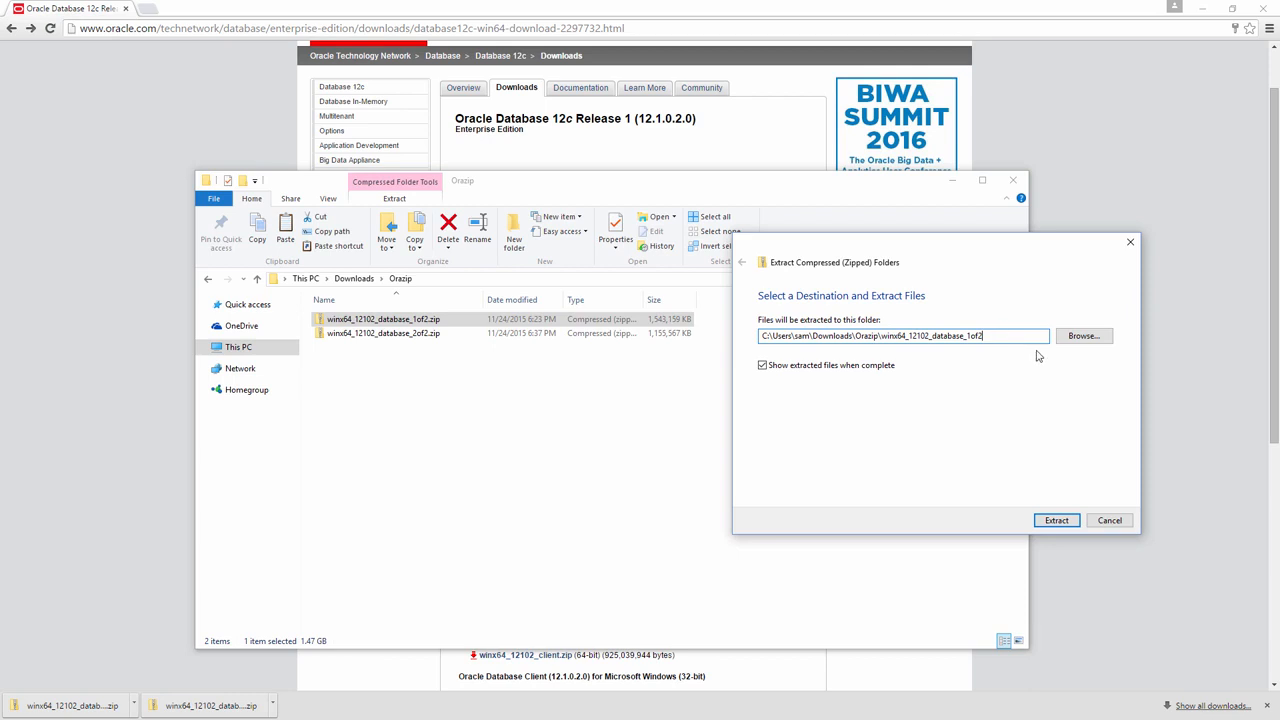
{"action": "key", "text": "BackSpace"}
{"action": "key", "text": "BackSpace"}
{"action": "key", "text": "BackSpace"}
{"action": "key", "text": "BackSpace"}
{"action": "key", "text": "BackSpace"}
{"action": "key", "text": "BackSpace"}
{"action": "key", "text": "BackSpace"}
{"action": "key", "text": "BackSpace"}
{"action": "key", "text": "BackSpace"}
{"action": "key", "text": "BackSpace"}
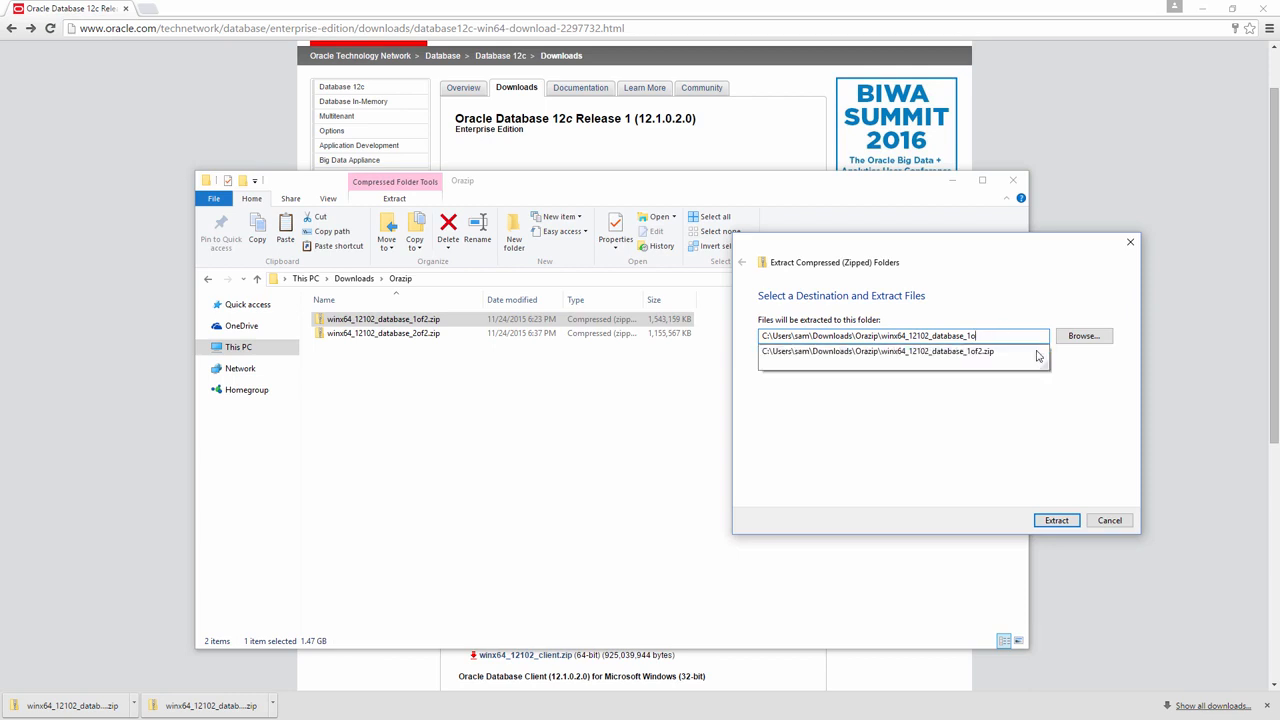
{"action": "key", "text": "BackSpace"}
{"action": "key", "text": "BackSpace"}
{"action": "key", "text": "BackSpace"}
{"action": "key", "text": "BackSpace"}
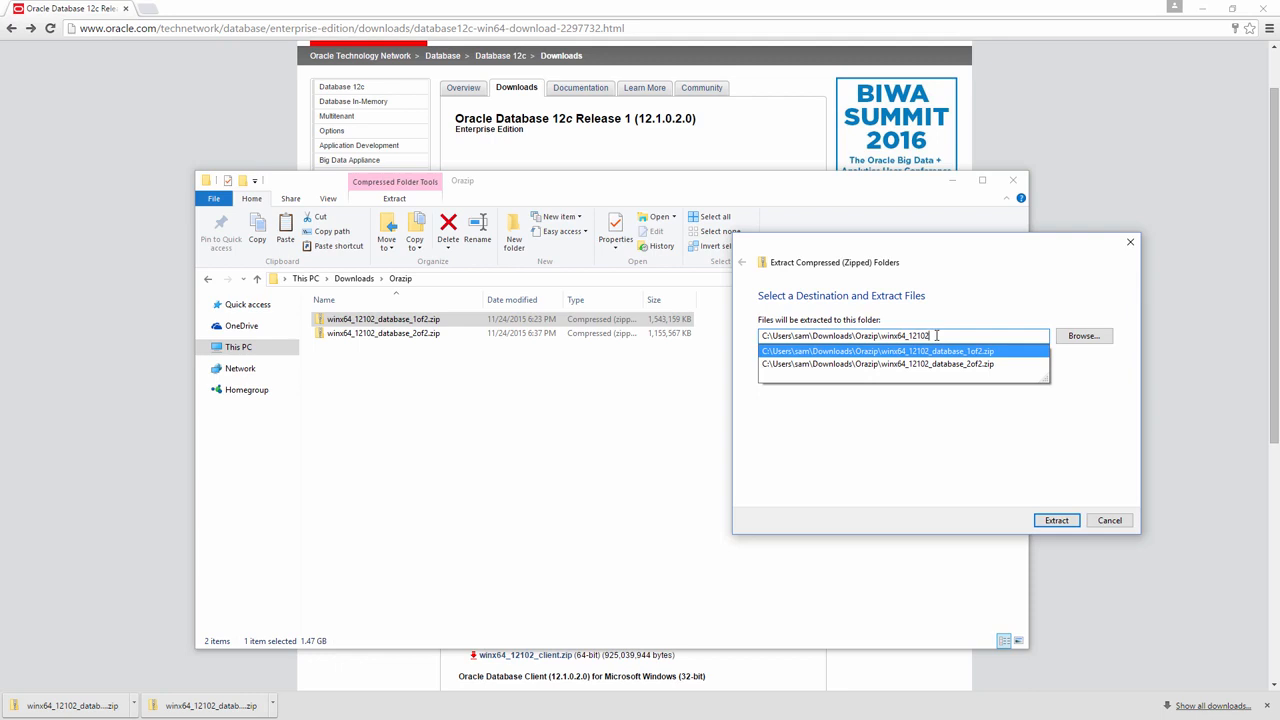
{"action": "left_click", "coordinate": [1094, 462]}
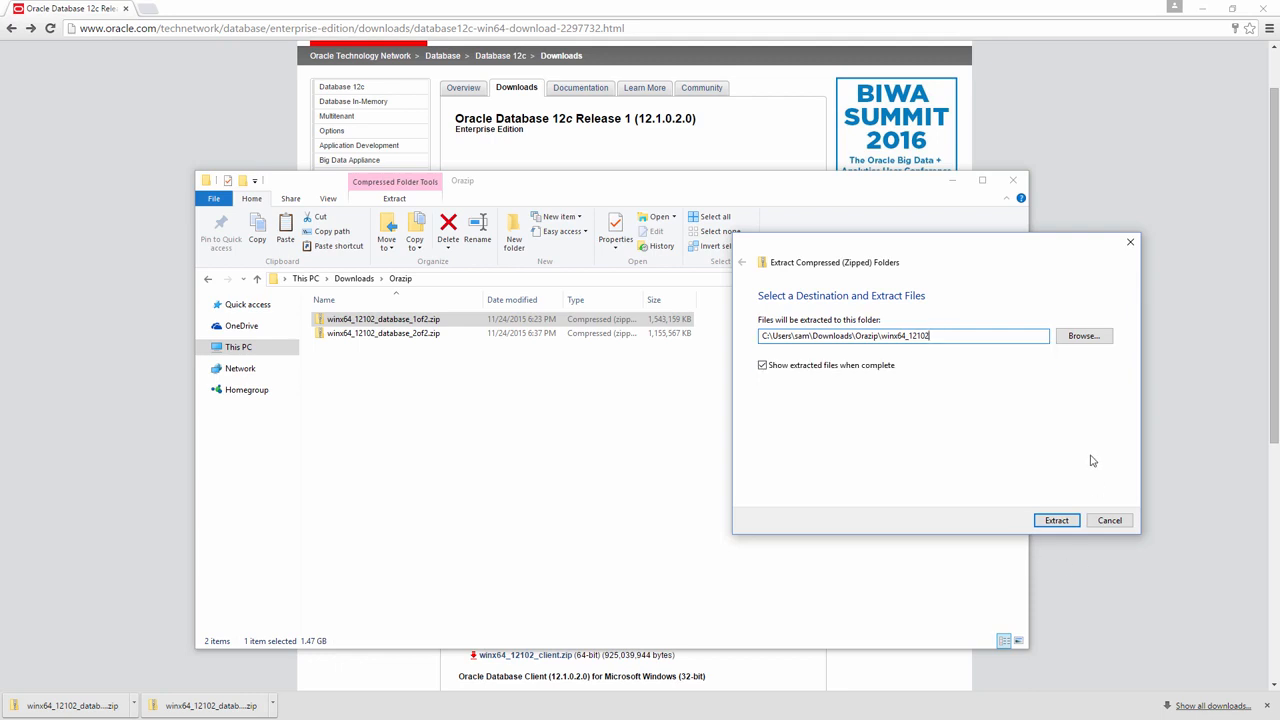
{"action": "left_click", "coordinate": [1057, 521]}
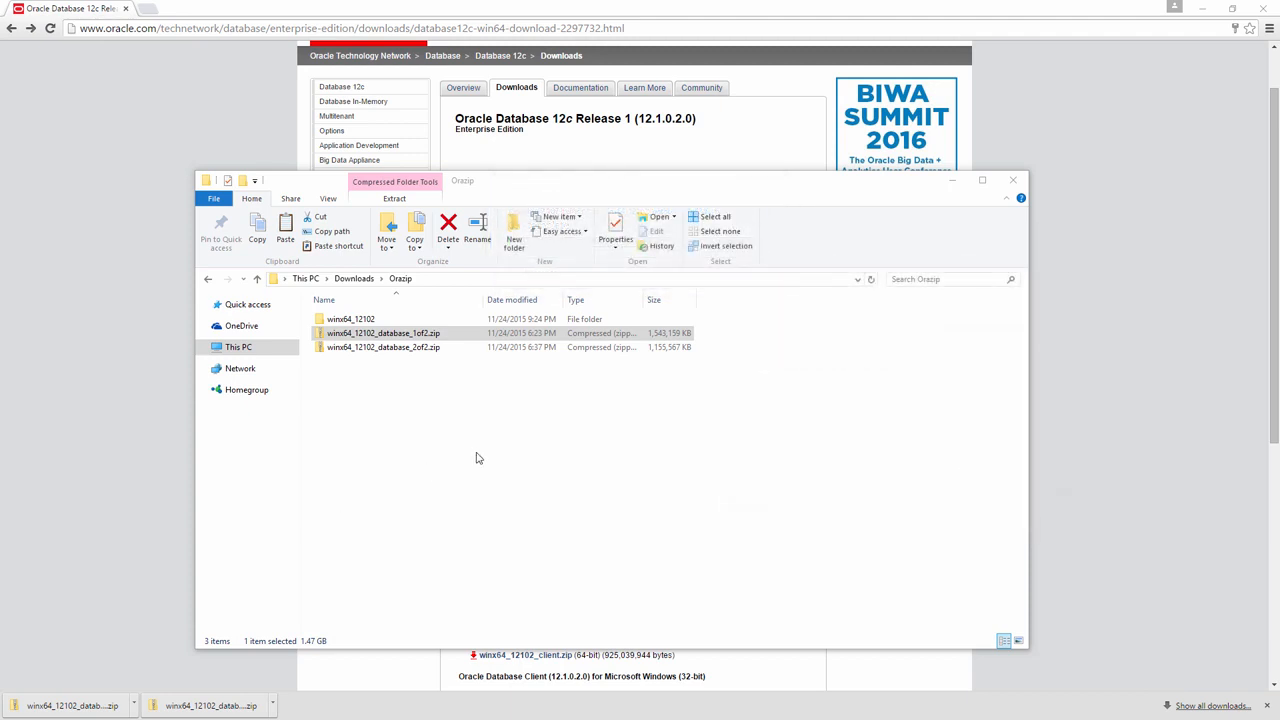
- Extract winx64_12102_database_2of2.zip into the same winx64_12102 folder inside Downloads\Orazip
{"action": "left_click", "coordinate": [433, 357]}
{"action": "right_click", "coordinate": [433, 353]}
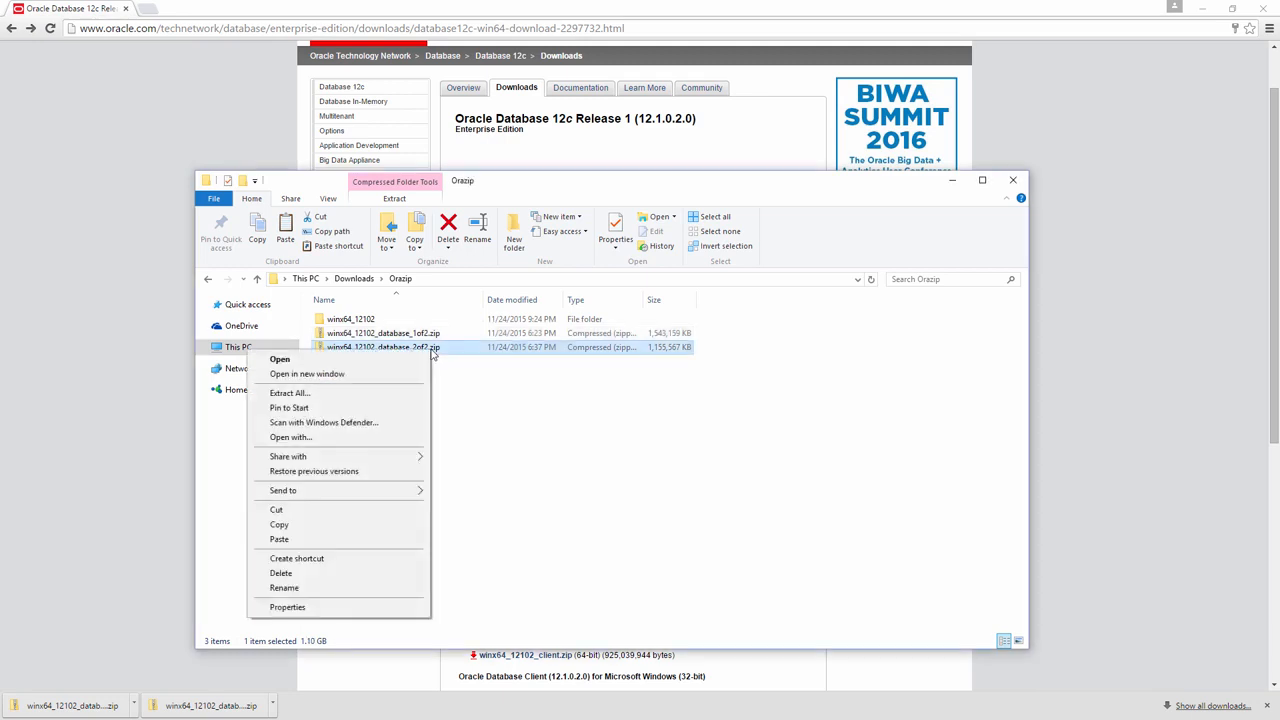
{"action": "left_click", "coordinate": [346, 400]}
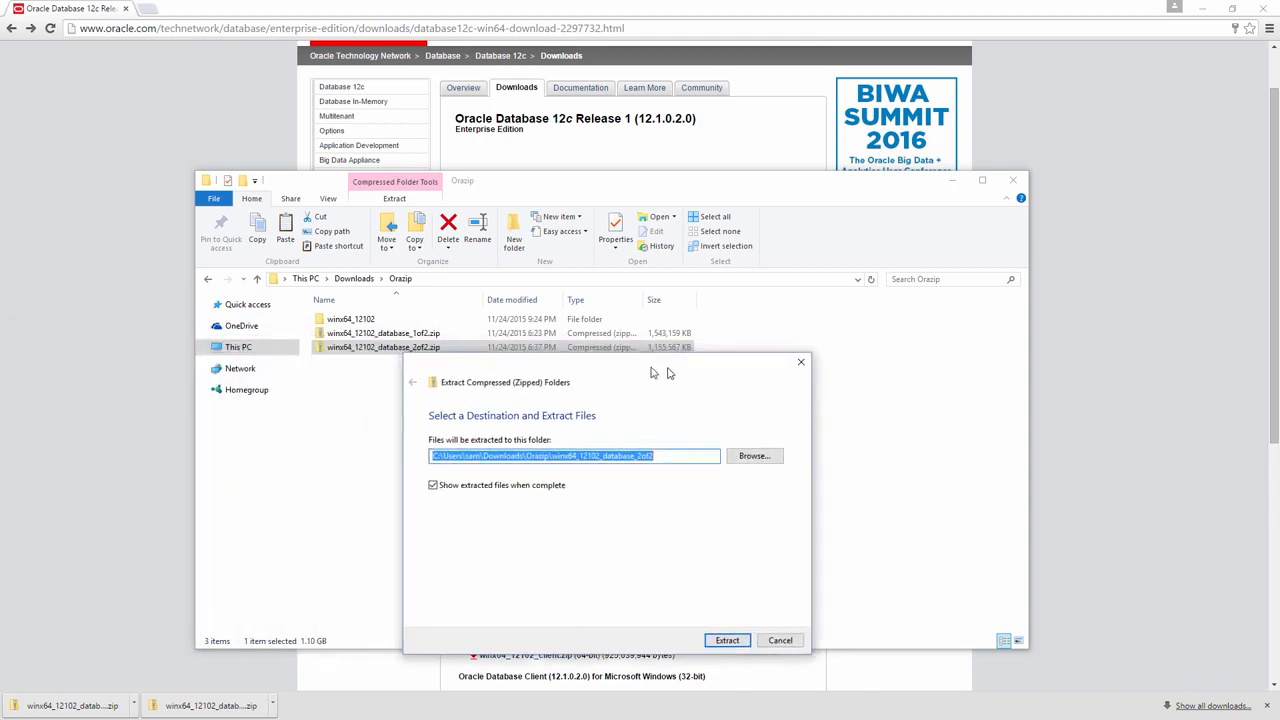
{"action": "left_click", "coordinate": [708, 456]}
{"action": "key", "text": "BackSpace"}
{"action": "key", "text": "BackSpace"}
{"action": "key", "text": "BackSpace"}
{"action": "key", "text": "BackSpace"}
{"action": "key", "text": "BackSpace"}
{"action": "key", "text": "BackSpace"}
{"action": "key", "text": "BackSpace"}
{"action": "key", "text": "BackSpace"}
{"action": "key", "text": "BackSpace"}
{"action": "key", "text": "BackSpace"}
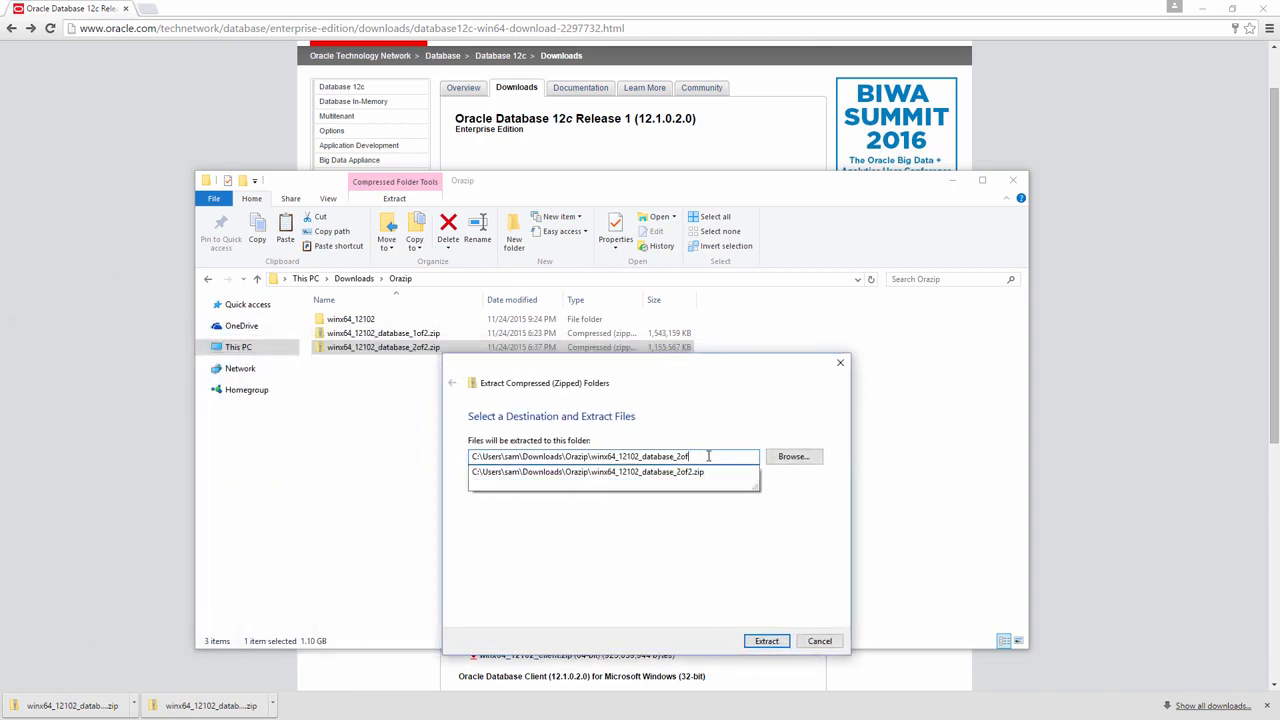
{"action": "key", "text": "BackSpace"}
{"action": "key", "text": "BackSpace"}
{"action": "key", "text": "BackSpace"}
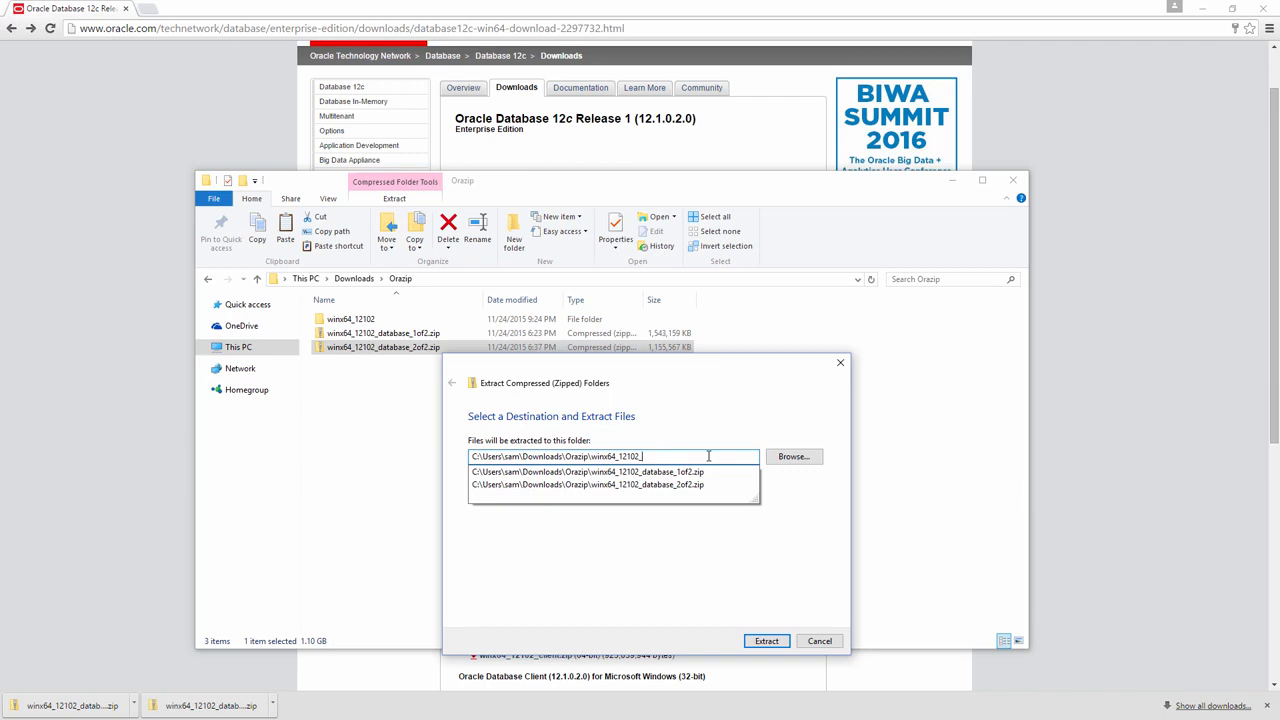
{"action": "key", "text": "BackSpace"}
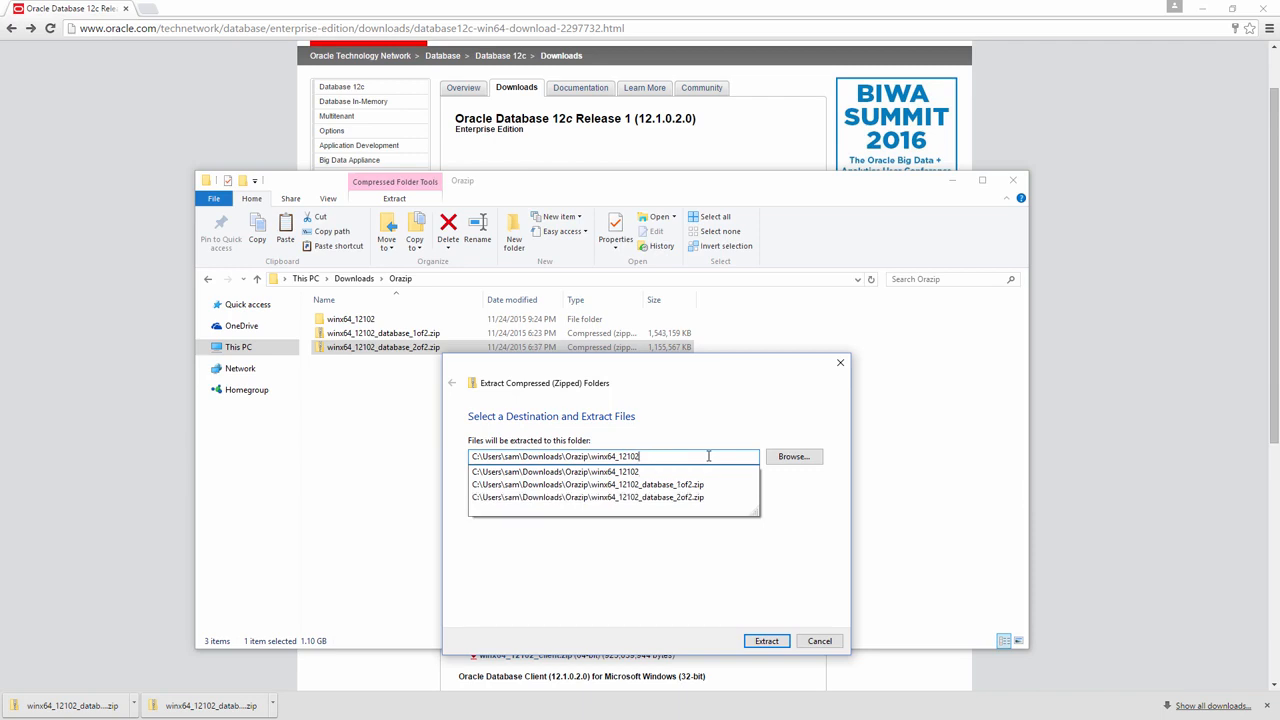
{"action": "key", "text": "Return"}
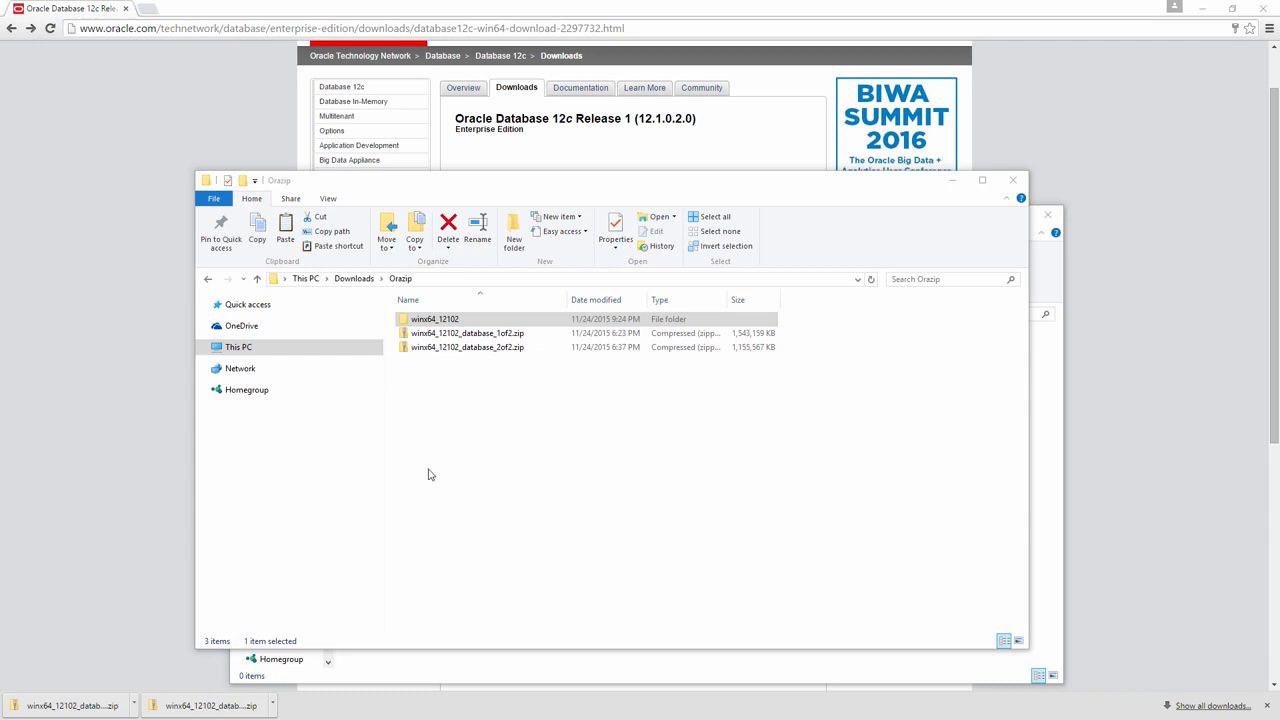
- Open the database folder inside the extracted winx64_12102 folder and run setup.exe
{"action": "double_click", "coordinate": [452, 322]}
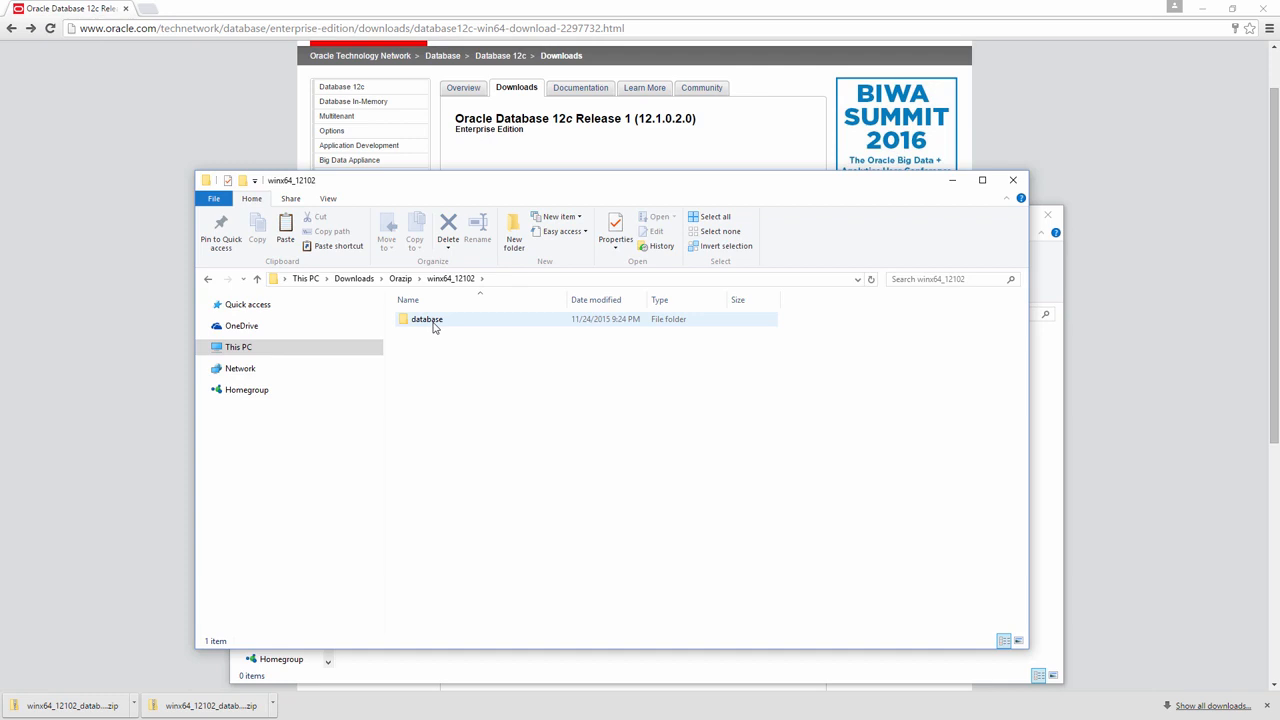
{"action": "double_click", "coordinate": [433, 322]}
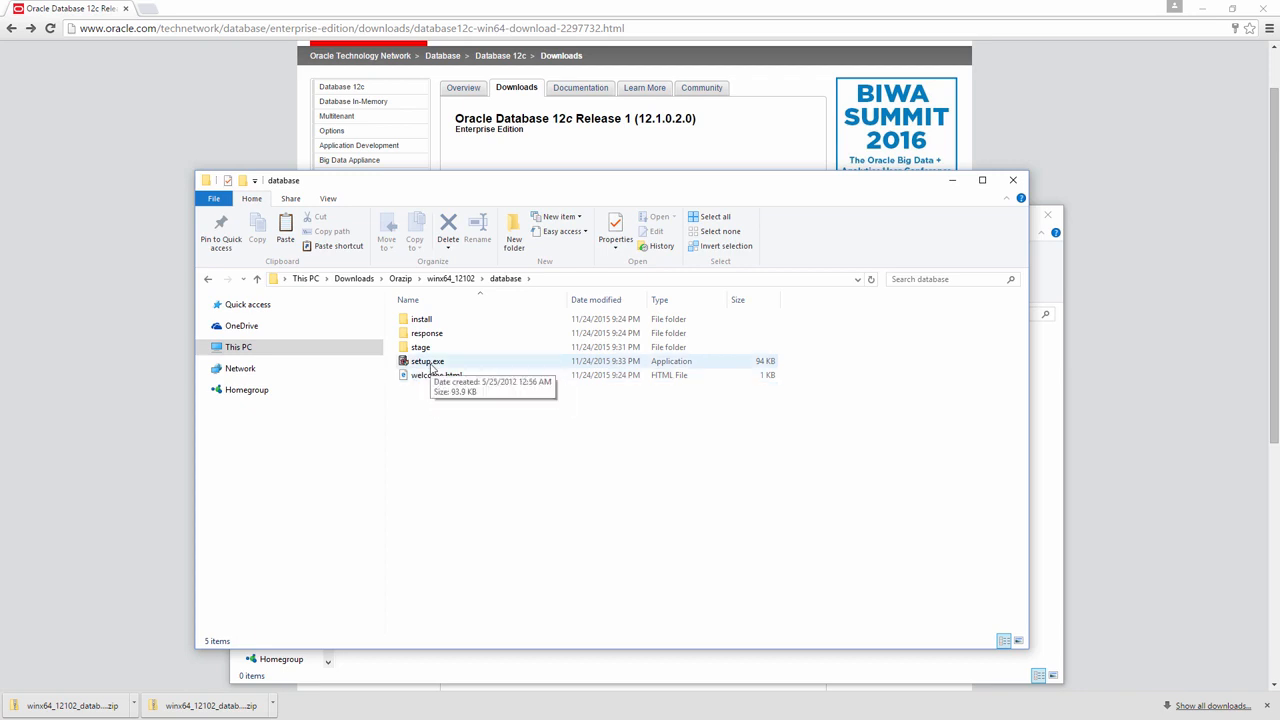
{"action": "double_click", "coordinate": [430, 366]}
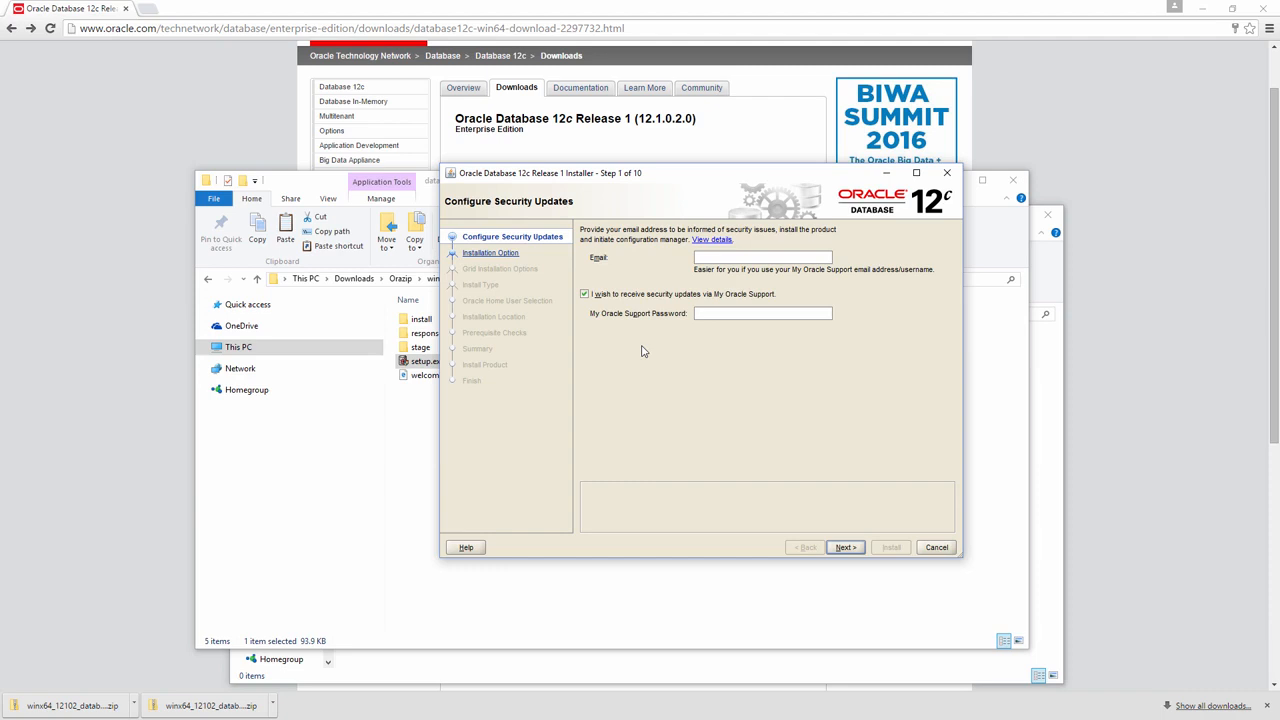
- Turn off security updates via My Oracle Support and continue the installer without providing an email address
{"action": "left_click", "coordinate": [585, 296]}
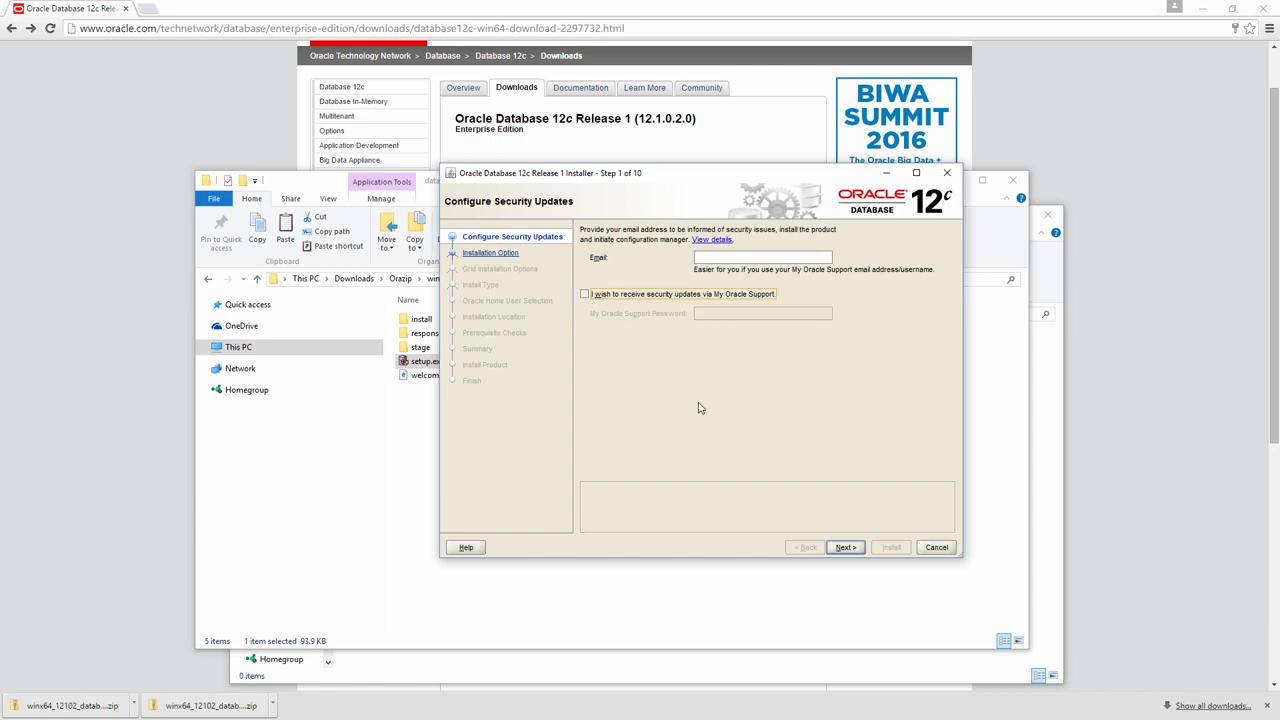
{"action": "left_click", "coordinate": [846, 548]}
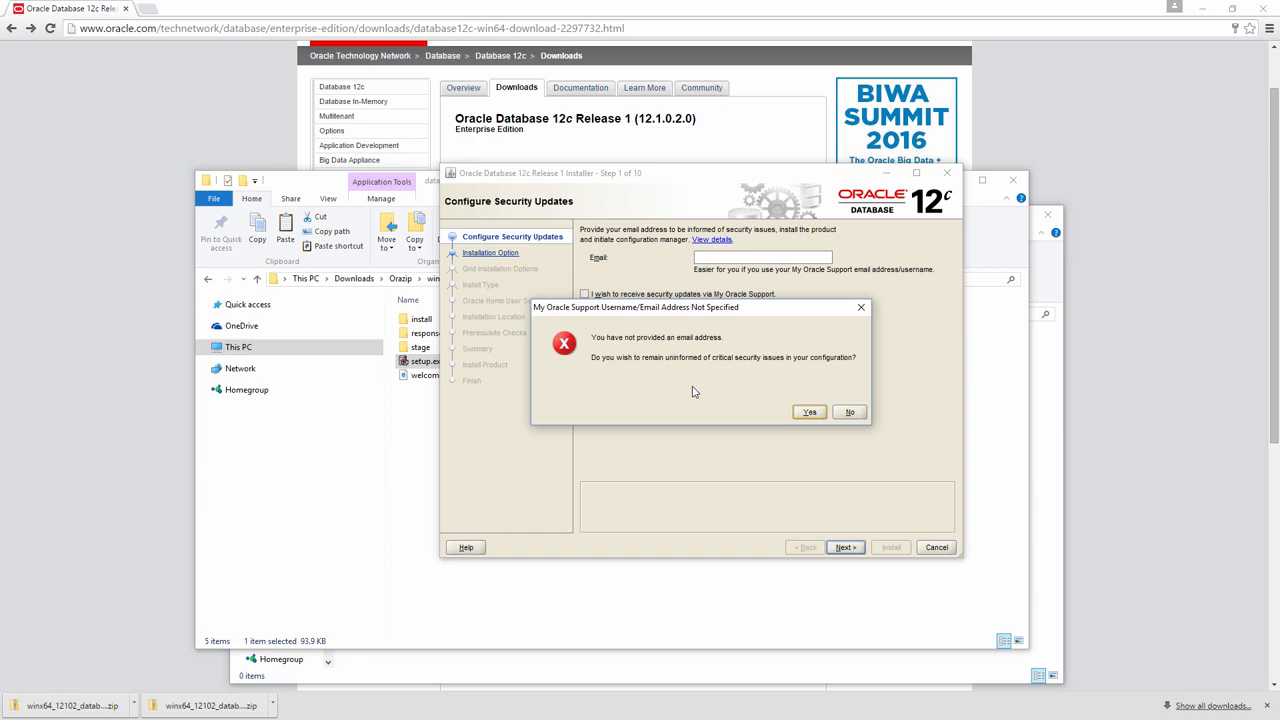
{"action": "left_click", "coordinate": [812, 413]}
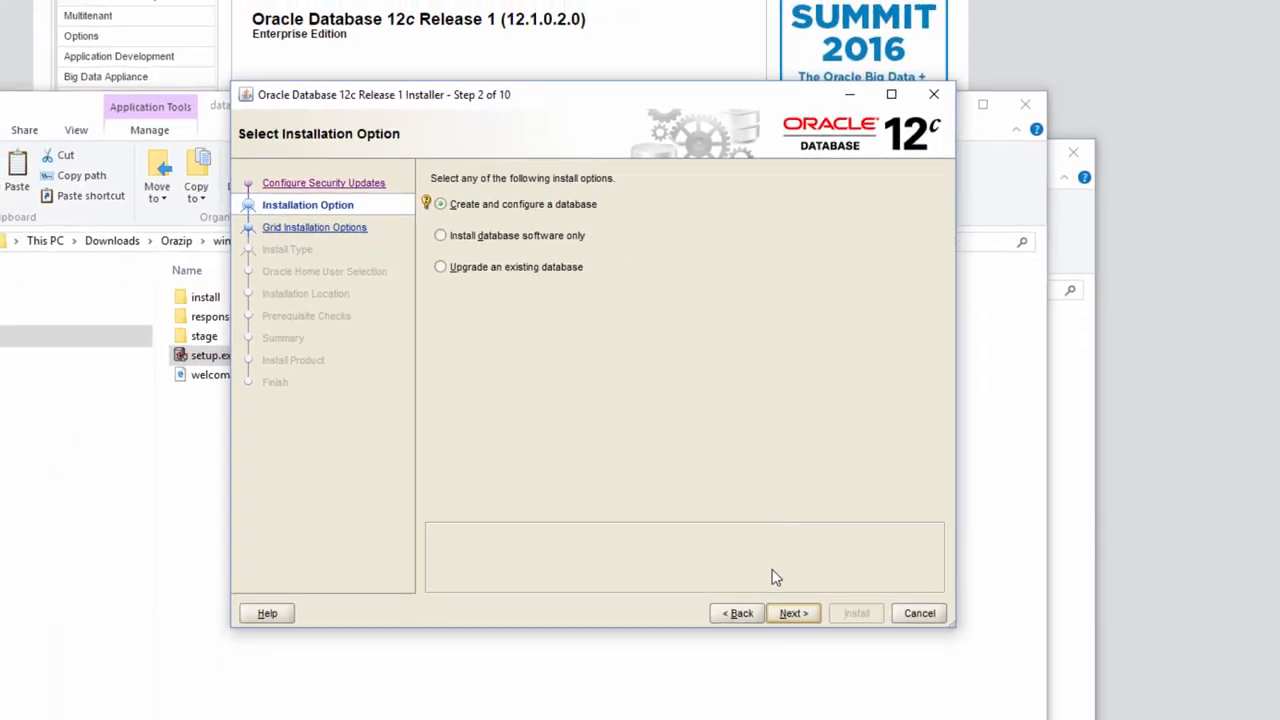
- Proceed with the Create and configure a database option and the Desktop class system to the Oracle home user selection
{"action": "left_click", "coordinate": [788, 614]}
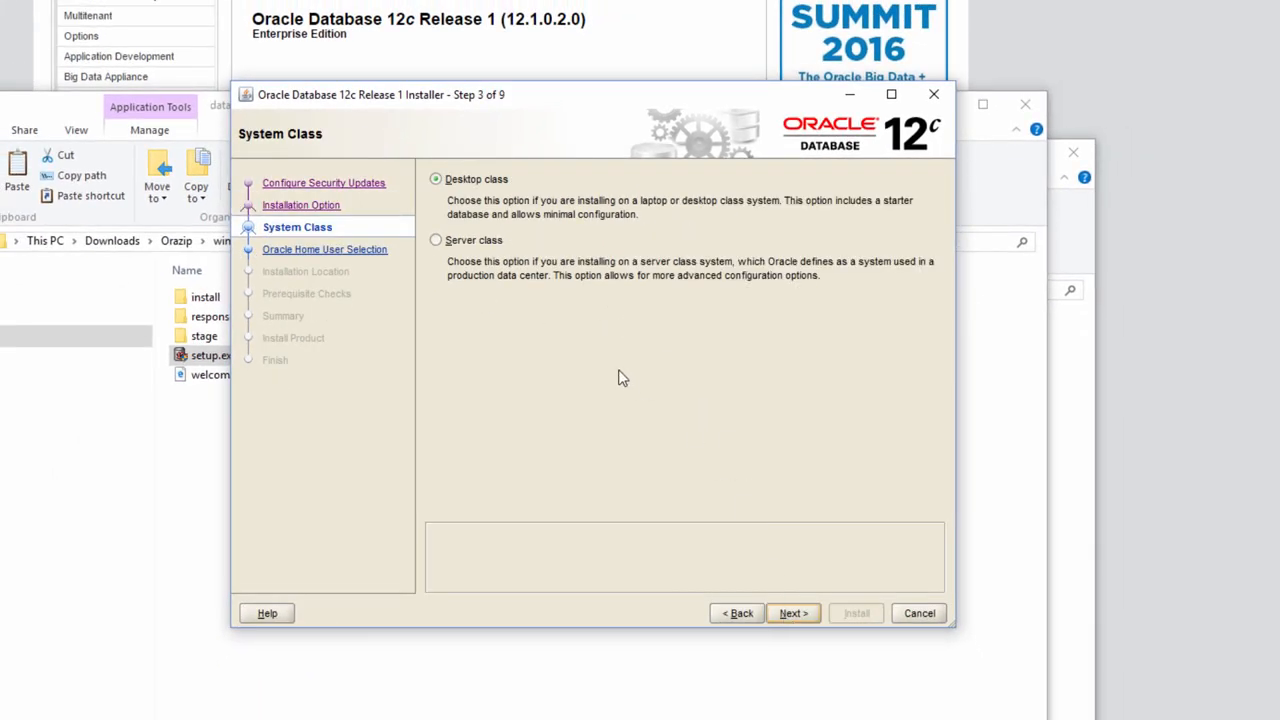
{"action": "left_click", "coordinate": [742, 615]}
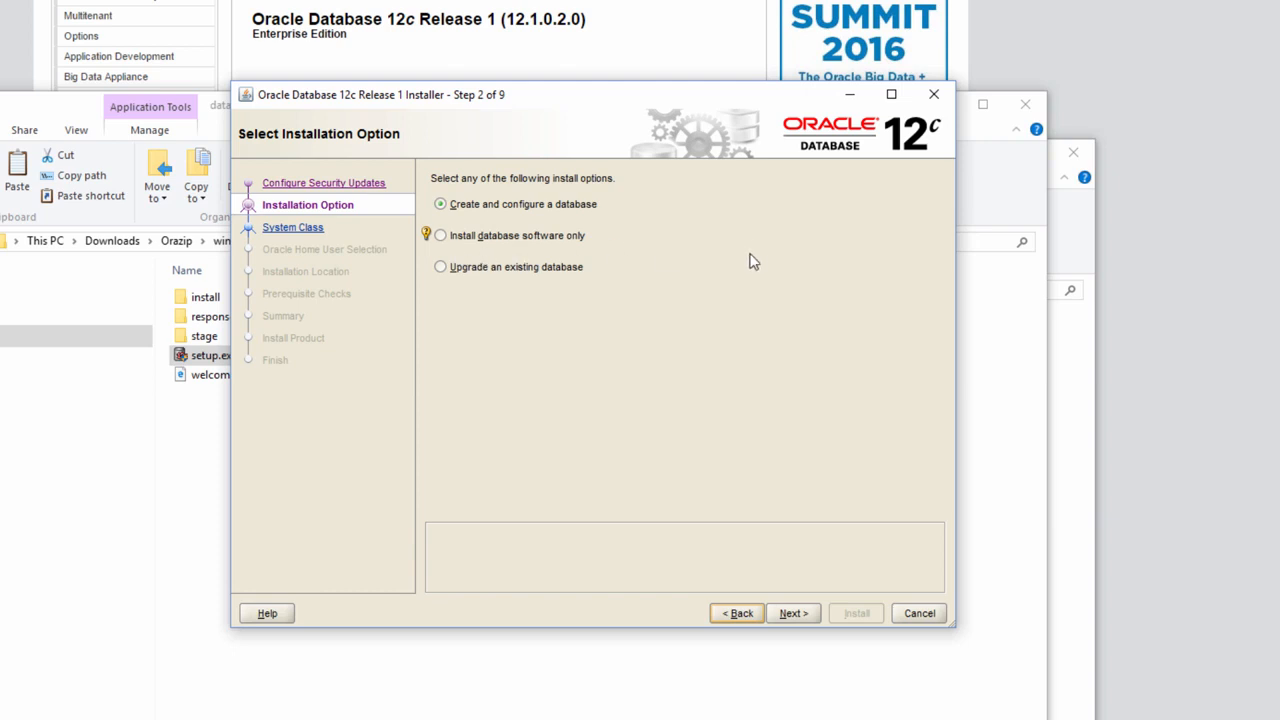
{"action": "left_click", "coordinate": [801, 614]}
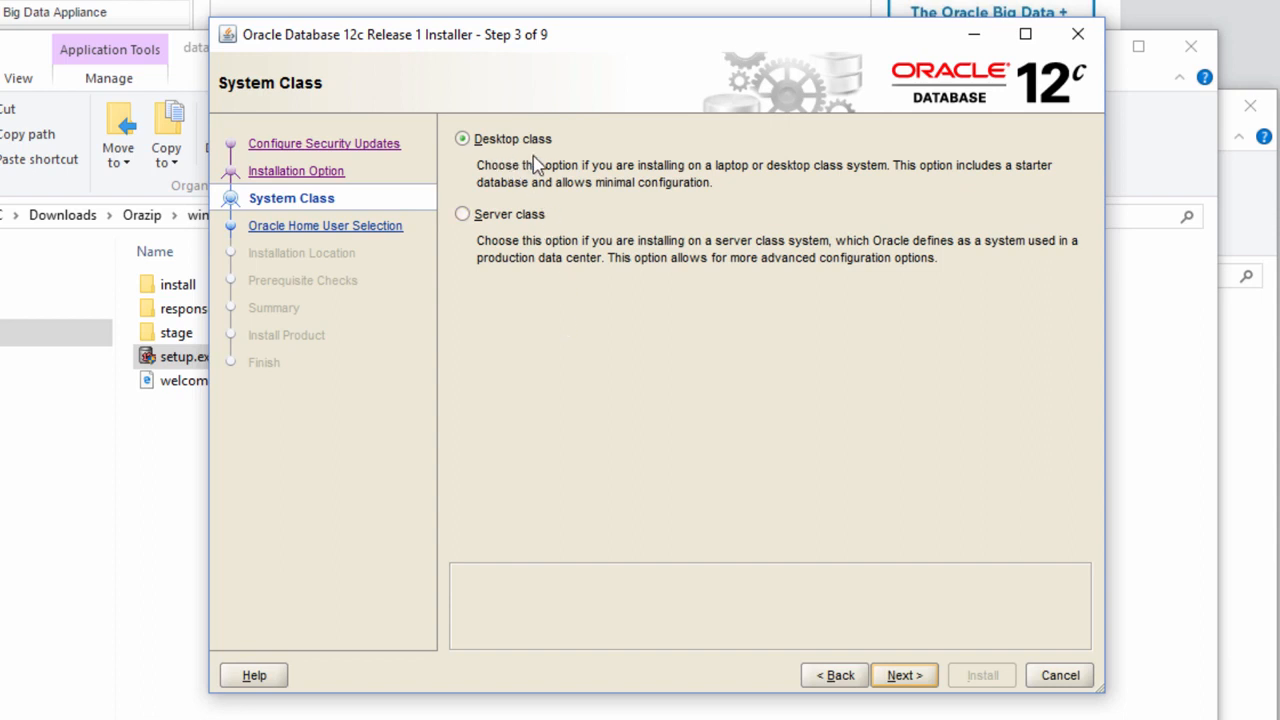
{"action": "left_click", "coordinate": [905, 675]}
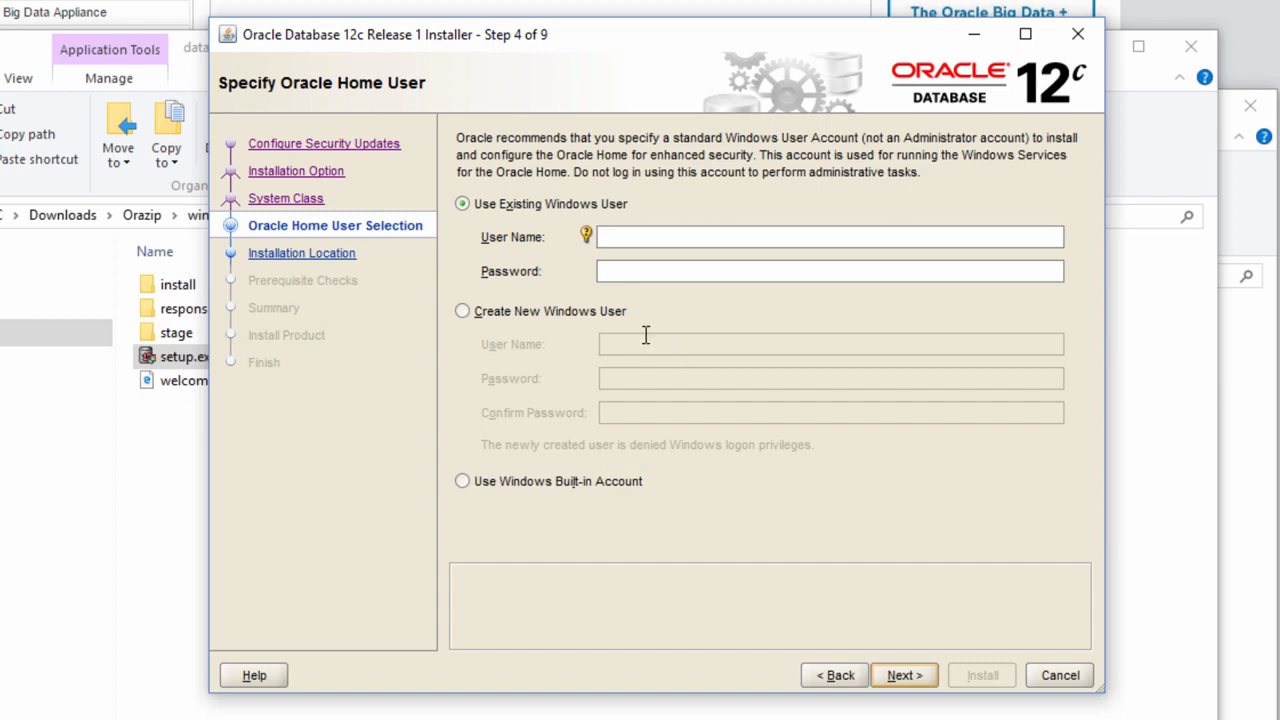
- Choose the Windows Built-in Account as the Oracle home user and accept continuing with it
{"action": "left_click", "coordinate": [462, 482]}
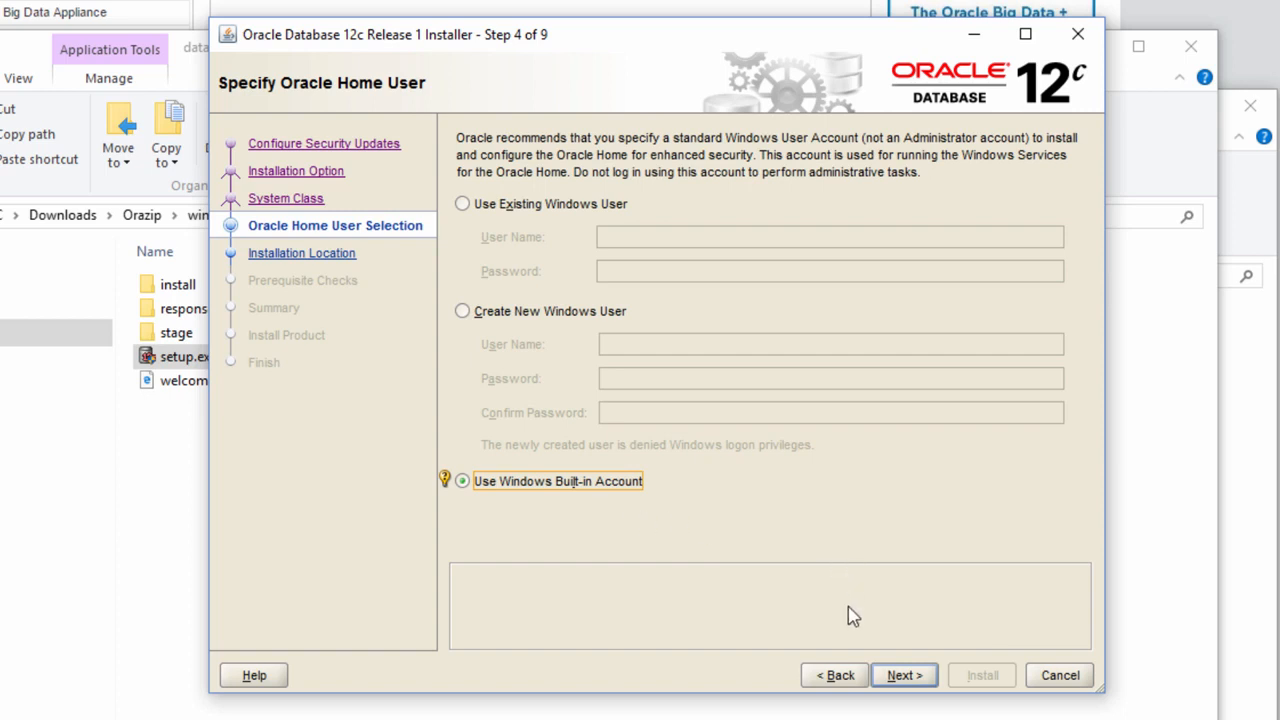
{"action": "left_click", "coordinate": [906, 680]}
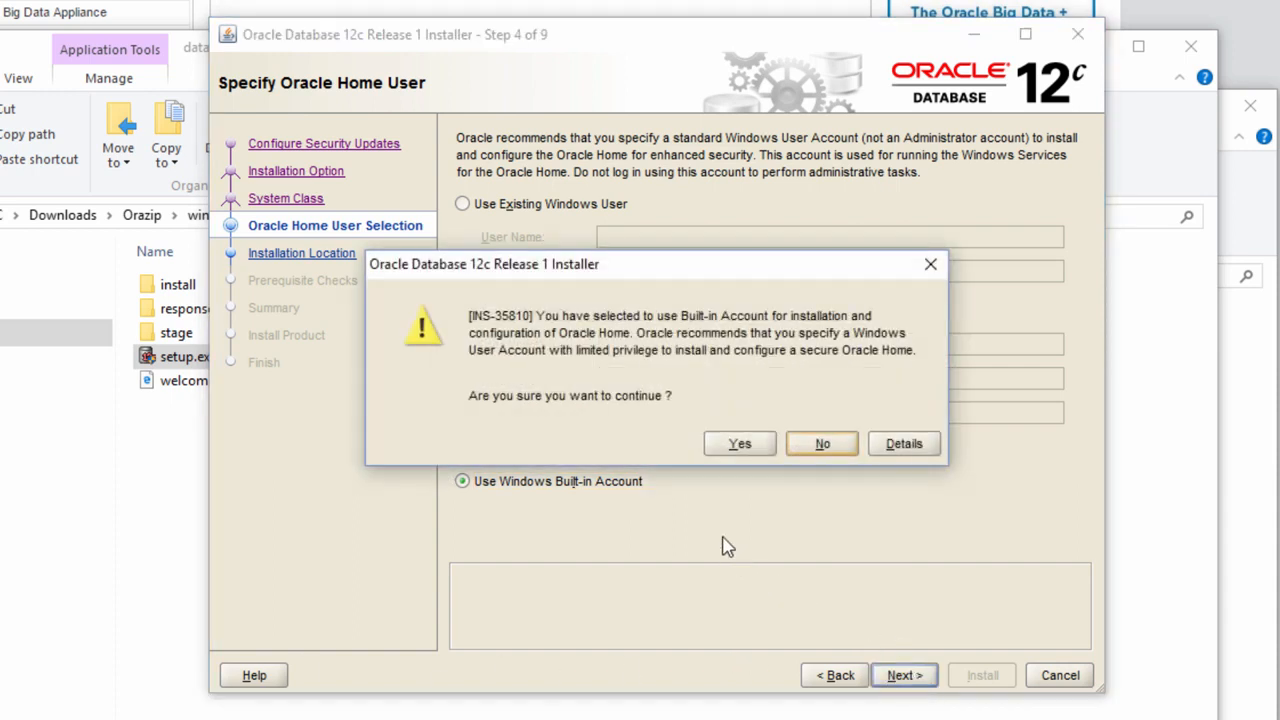
{"action": "left_click", "coordinate": [740, 452]}
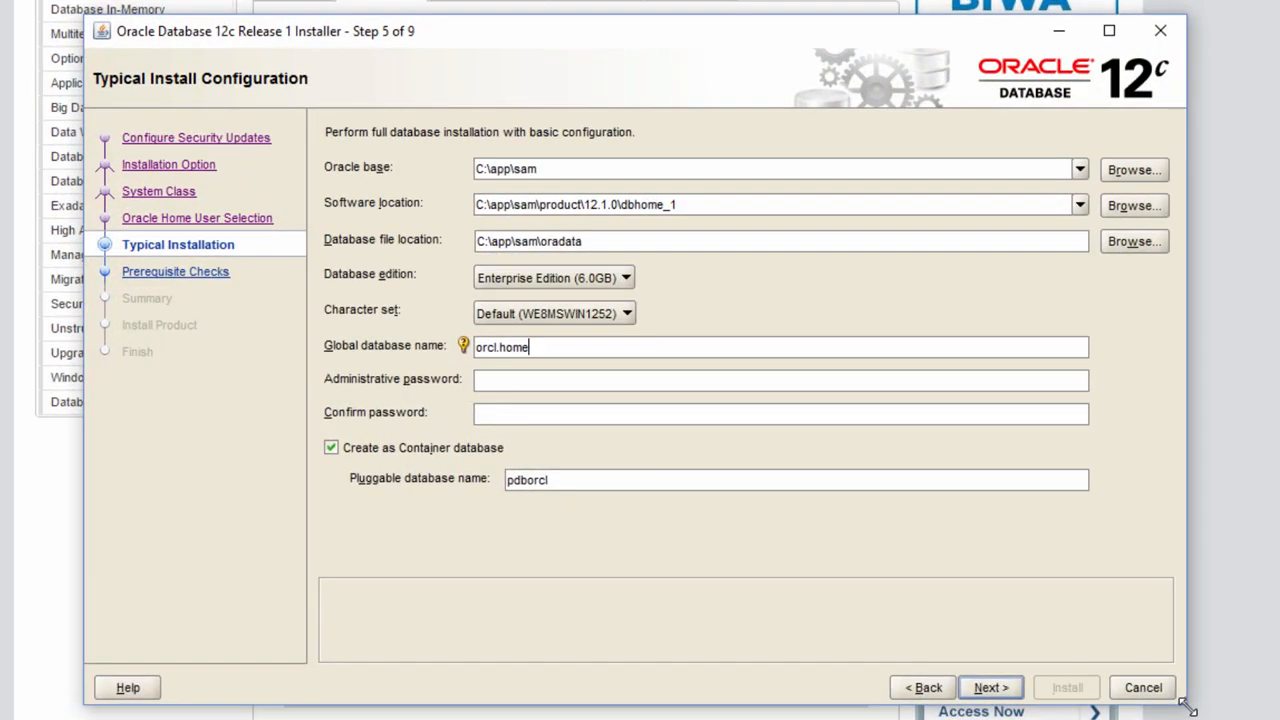
{"action": "mouse_move", "coordinate": [1184, 702]}
{"action": "left_mouse_down"}
{"action": "mouse_move", "coordinate": [1160, 692]}
{"action": "mouse_move", "coordinate": [1184, 703]}
{"action": "left_mouse_up"}
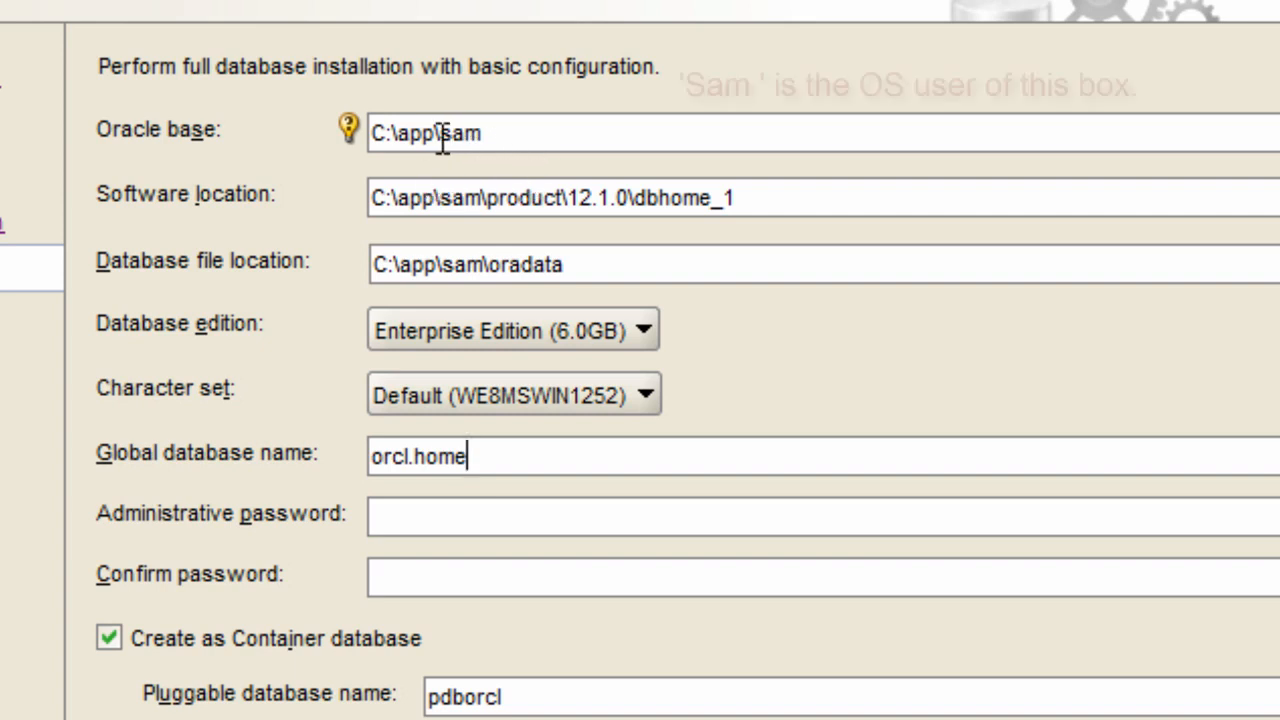
{"action": "left_click_drag", "start_coordinate": [441, 135], "coordinate": [497, 137]}
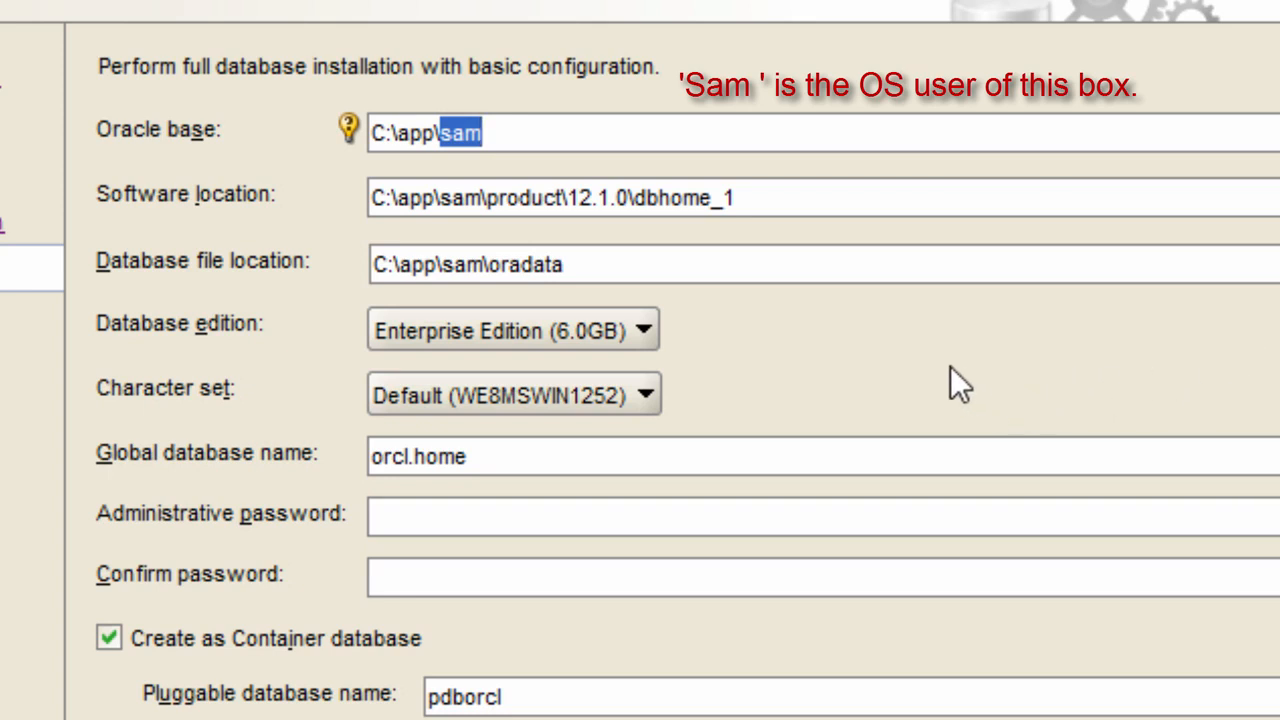
{"action": "left_click", "coordinate": [540, 143]}
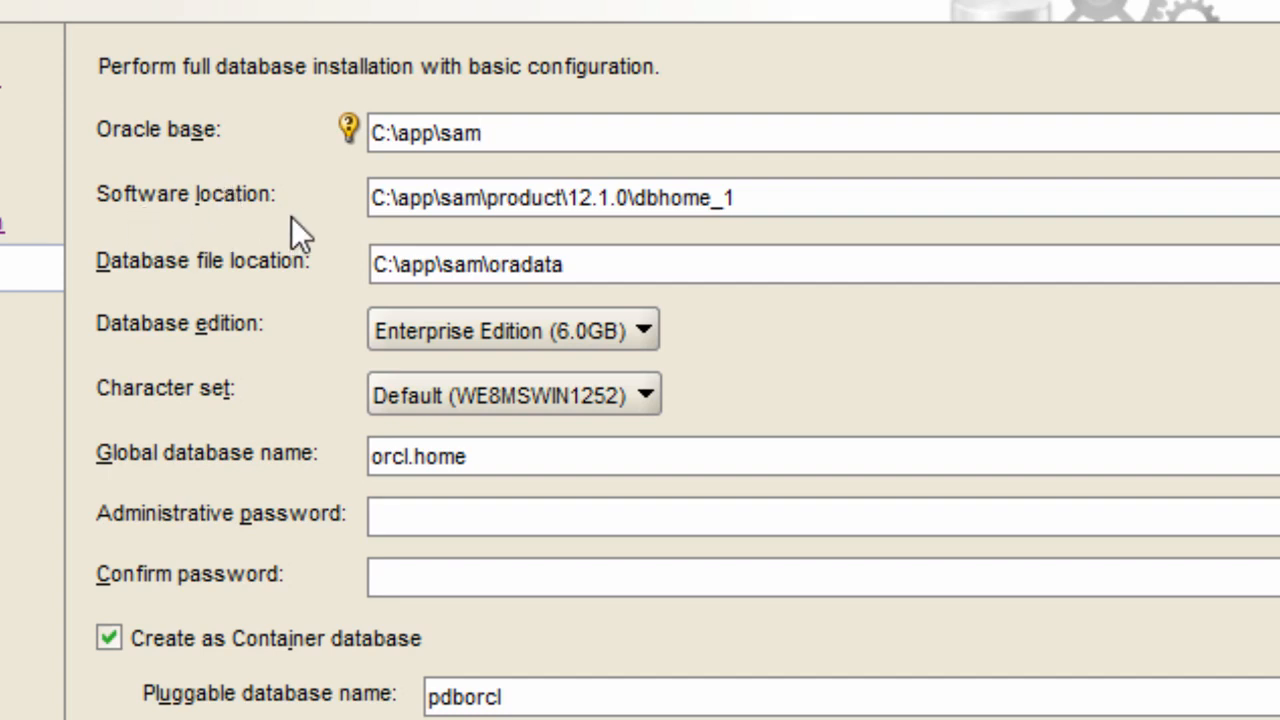
{"action": "left_click", "coordinate": [378, 200]}
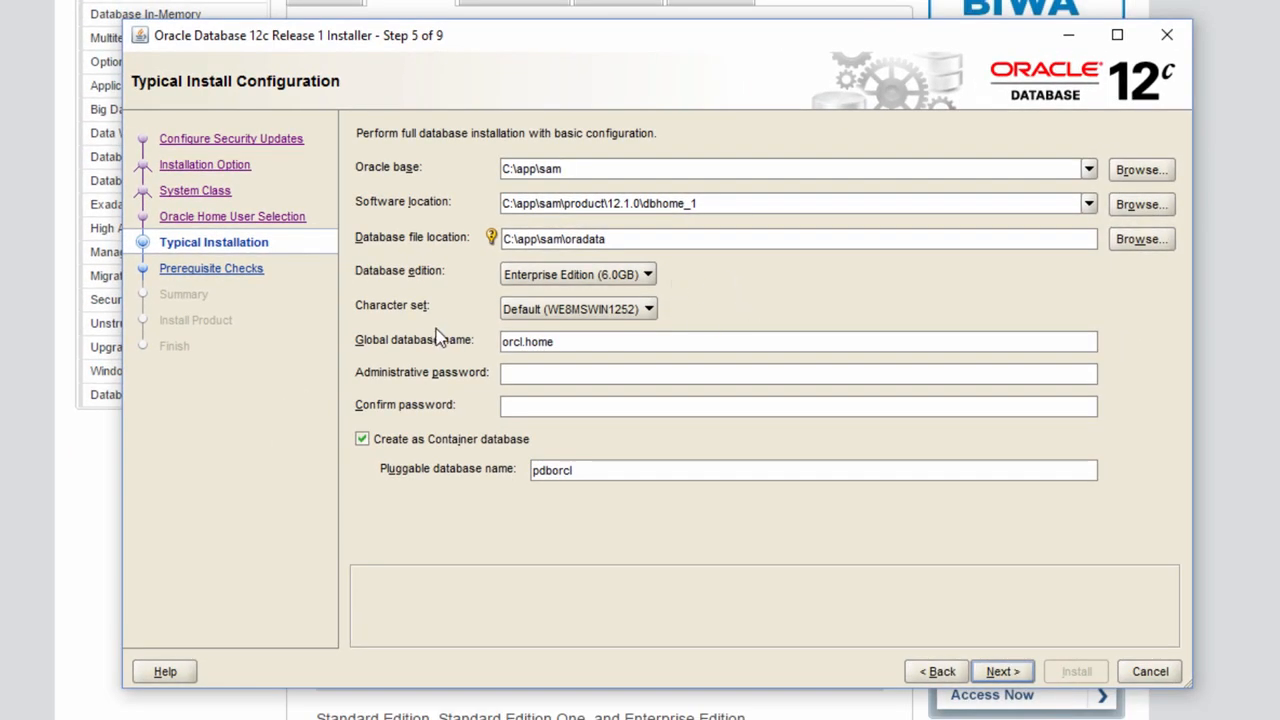
- Set the database character set to Unicode (AL32UTF8) and the global database name to demodb.home
{"action": "left_click", "coordinate": [643, 312]}
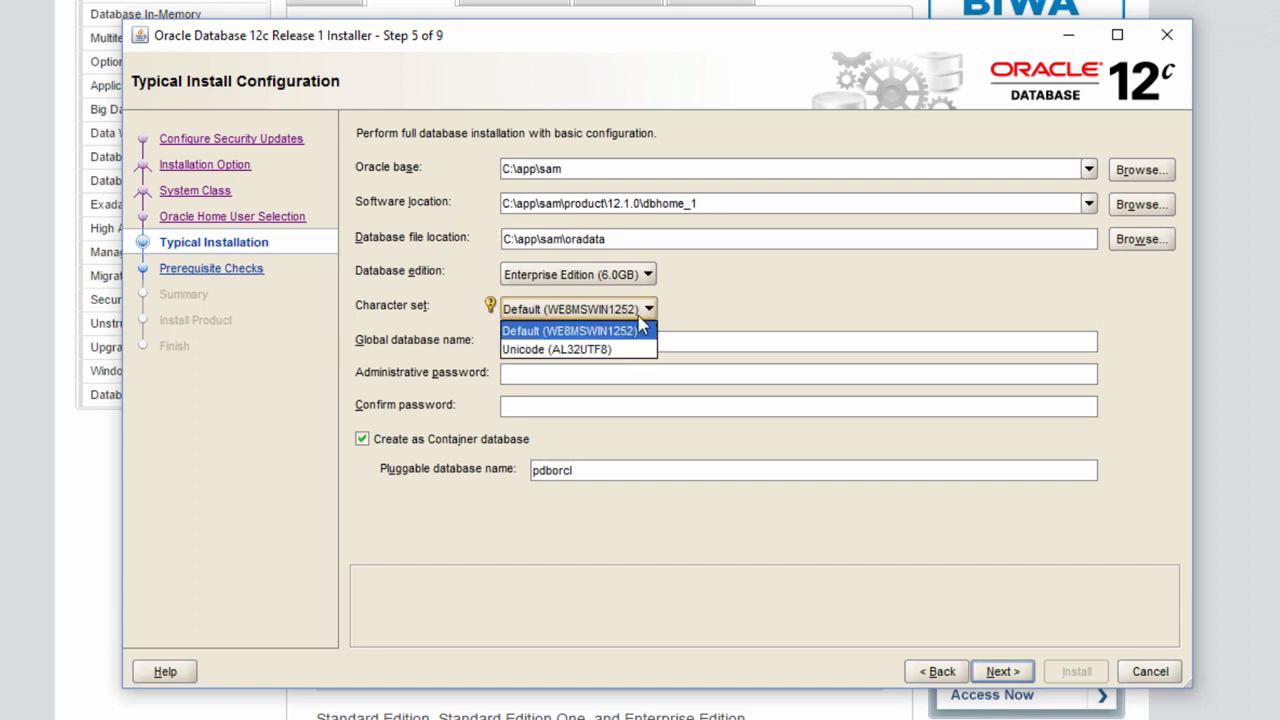
{"action": "left_click", "coordinate": [590, 346]}
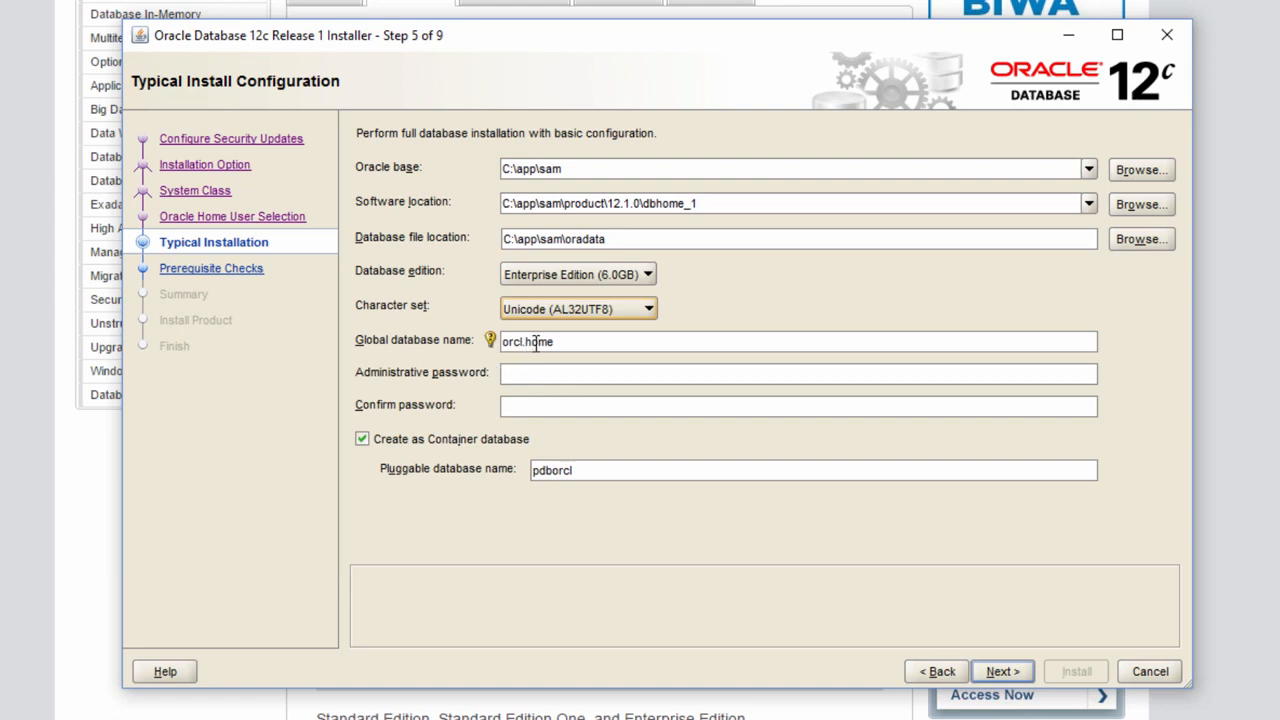
{"action": "left_click_drag", "start_coordinate": [568, 343], "coordinate": [445, 379]}
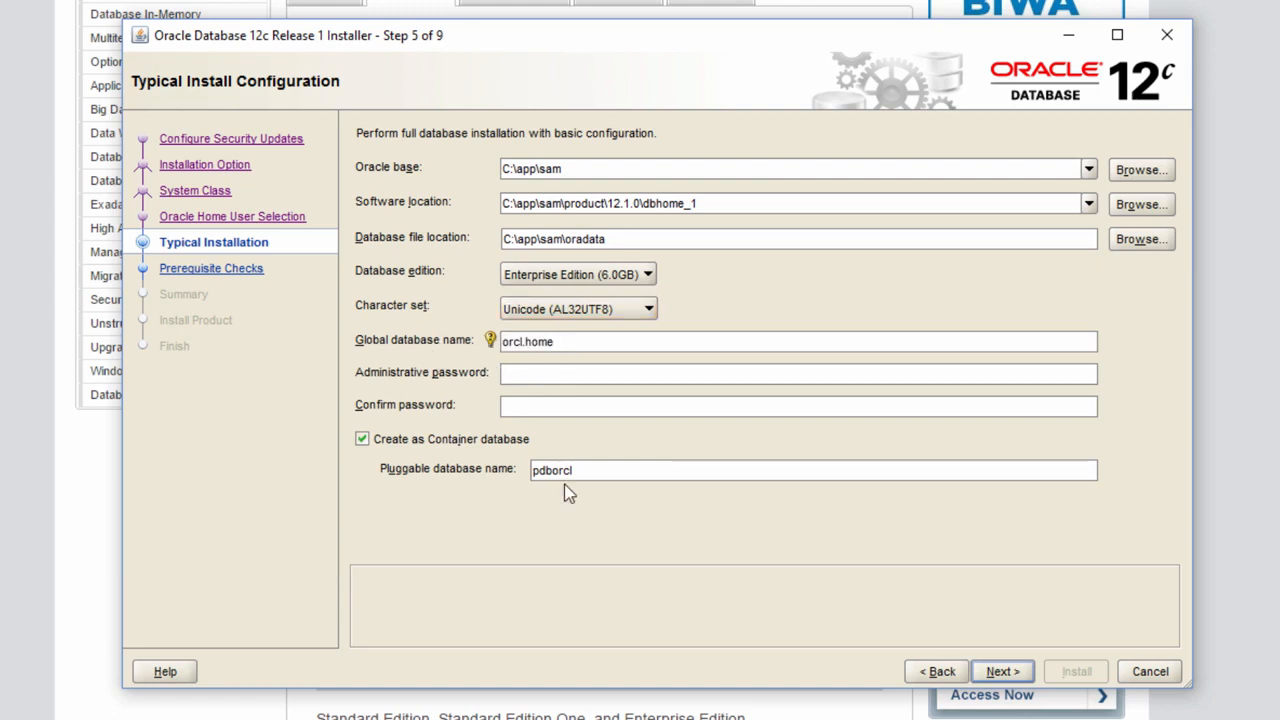
{"action": "double_click", "coordinate": [503, 342]}
{"action": "type", "text": "demodb"}
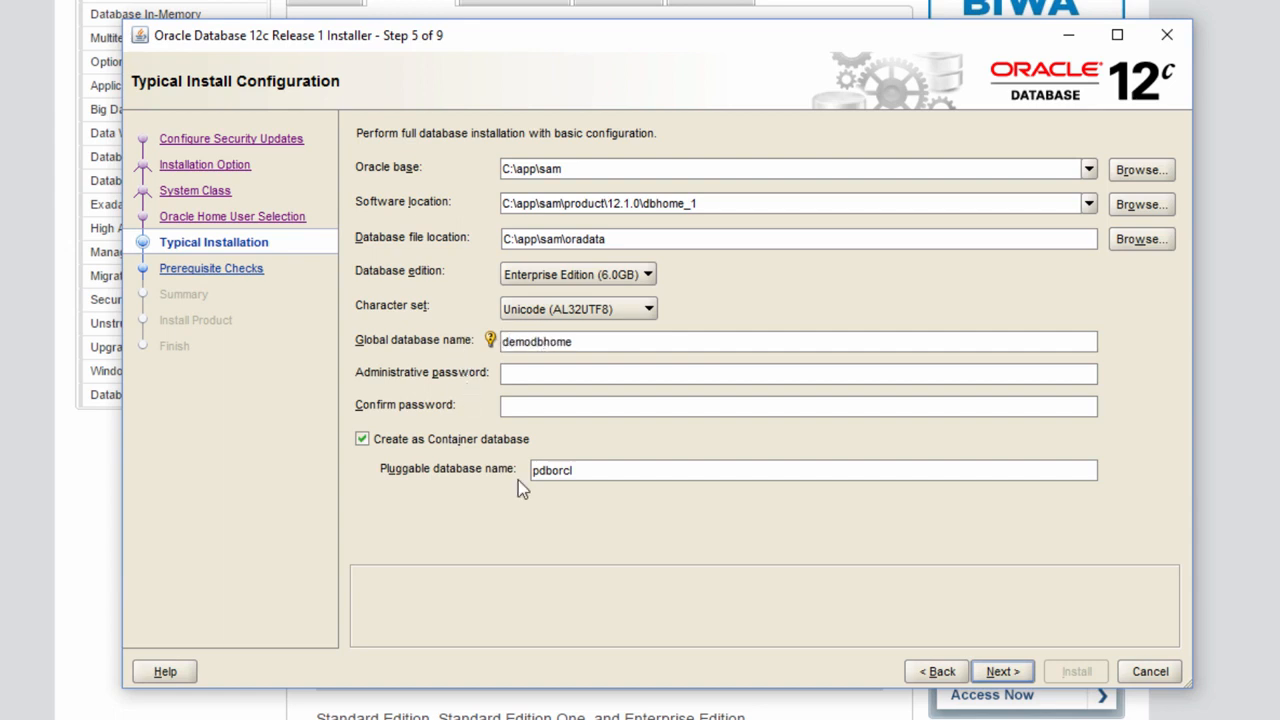
{"action": "left_click", "coordinate": [647, 405]}
{"action": "type", "text": "."}
{"action": "left_click", "coordinate": [614, 341]}
- Enter and confirm the administrative password, then proceed to the summary, accepting the non-conforming password
{"action": "left_click", "coordinate": [540, 374]}
{"action": "type", "text": "•••"}
{"action": "key", "text": "Tab"}
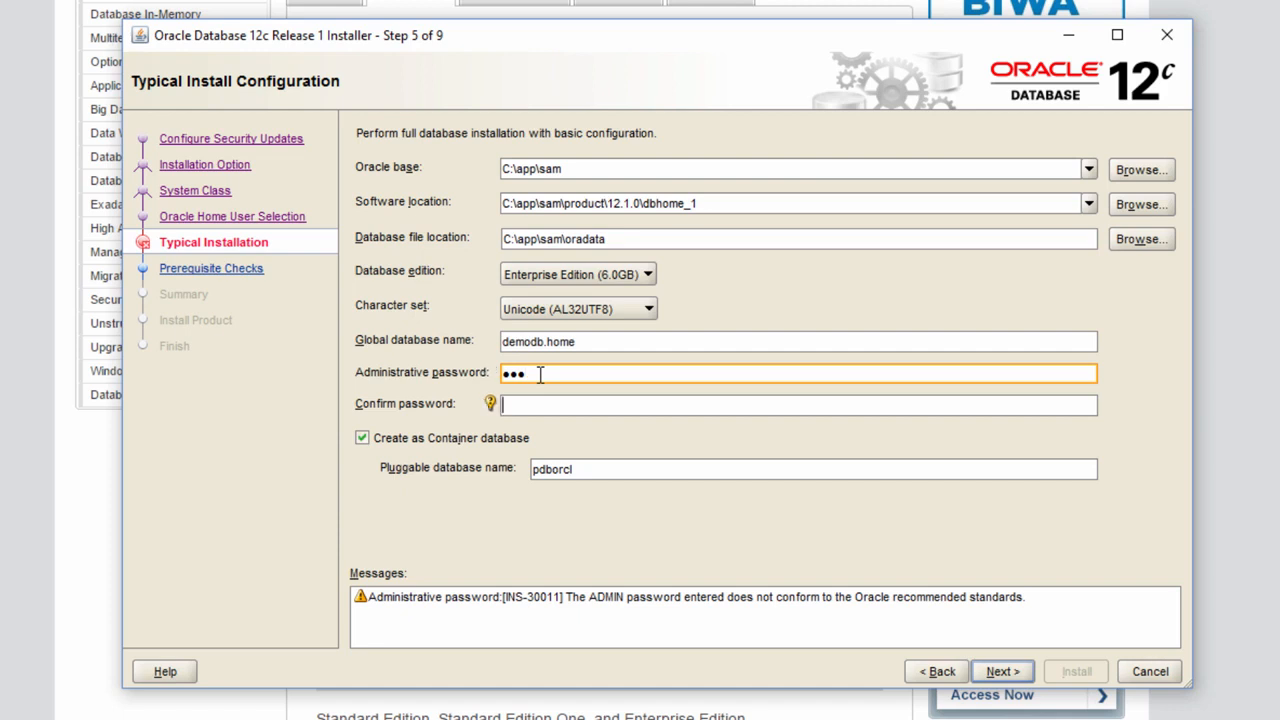
{"action": "type", "text": "•••"}
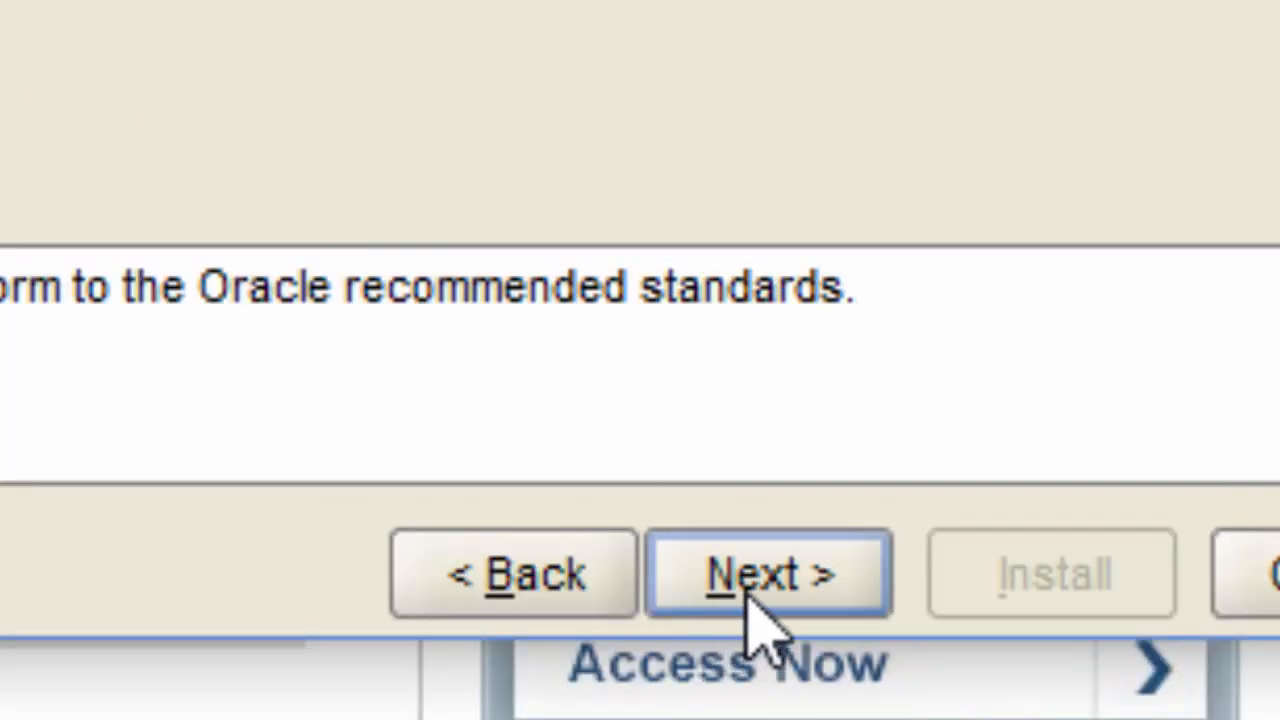
{"action": "left_click", "coordinate": [745, 566]}
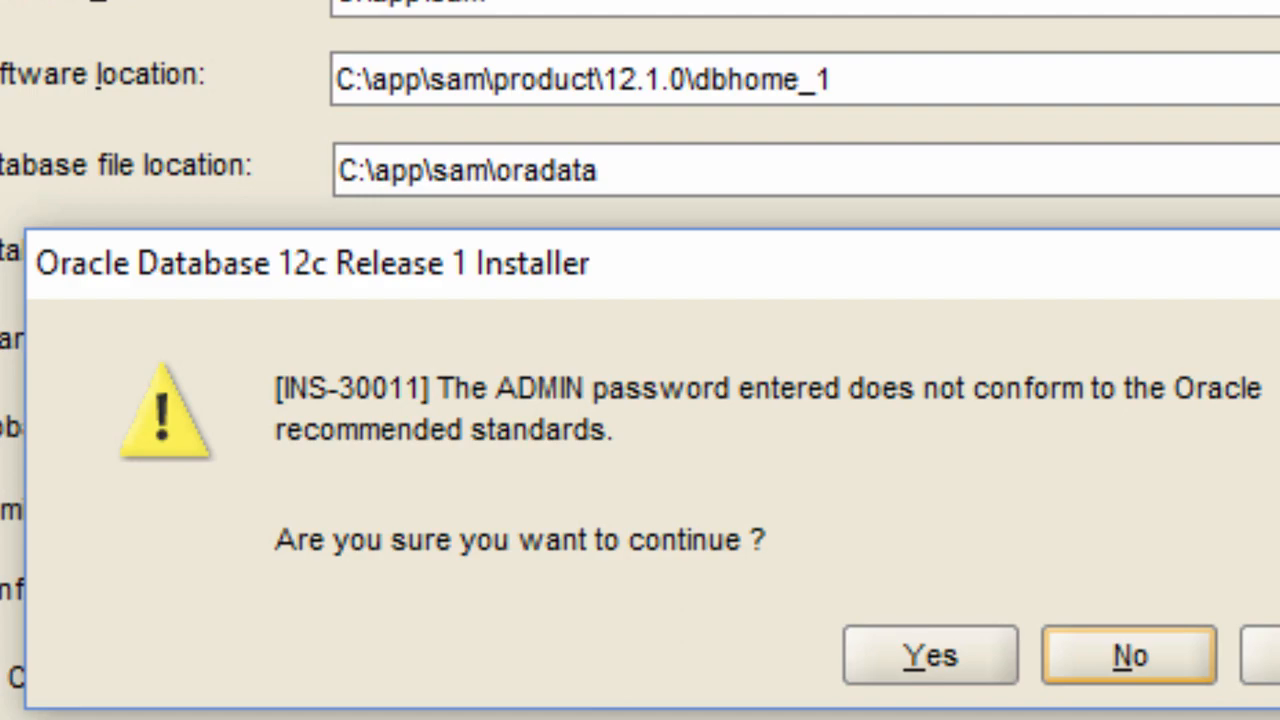
{"action": "left_click", "coordinate": [921, 662]}
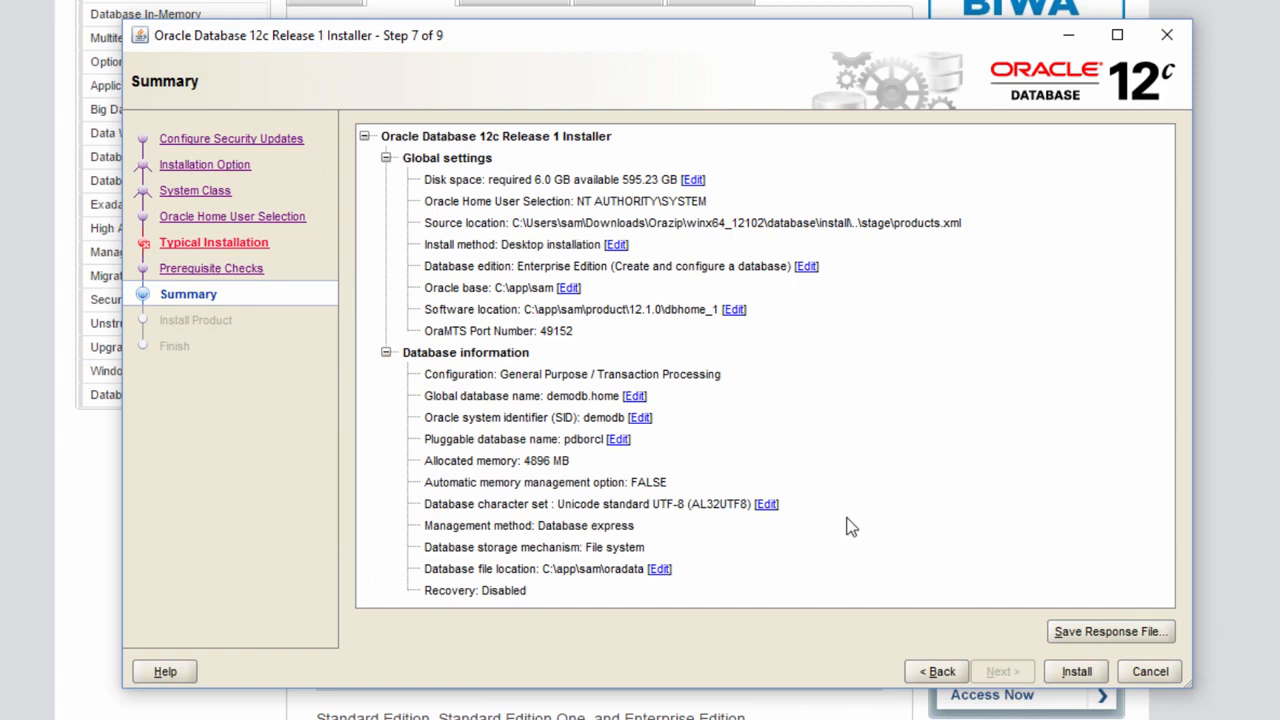
- Run the Oracle Database installation and dismiss the Database Configuration Assistant's completion details once the database is created
{"action": "left_click", "coordinate": [1068, 676]}
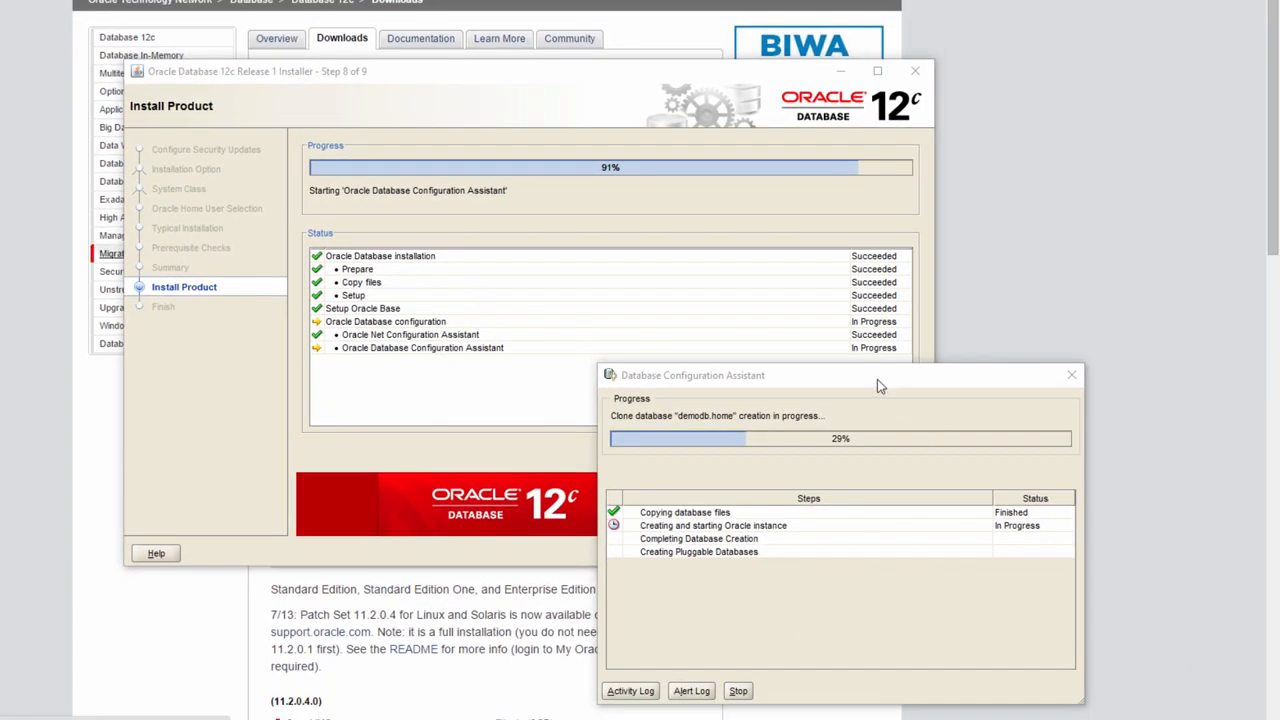
{"action": "left_click_drag", "start_coordinate": [877, 377], "coordinate": [871, 268]}
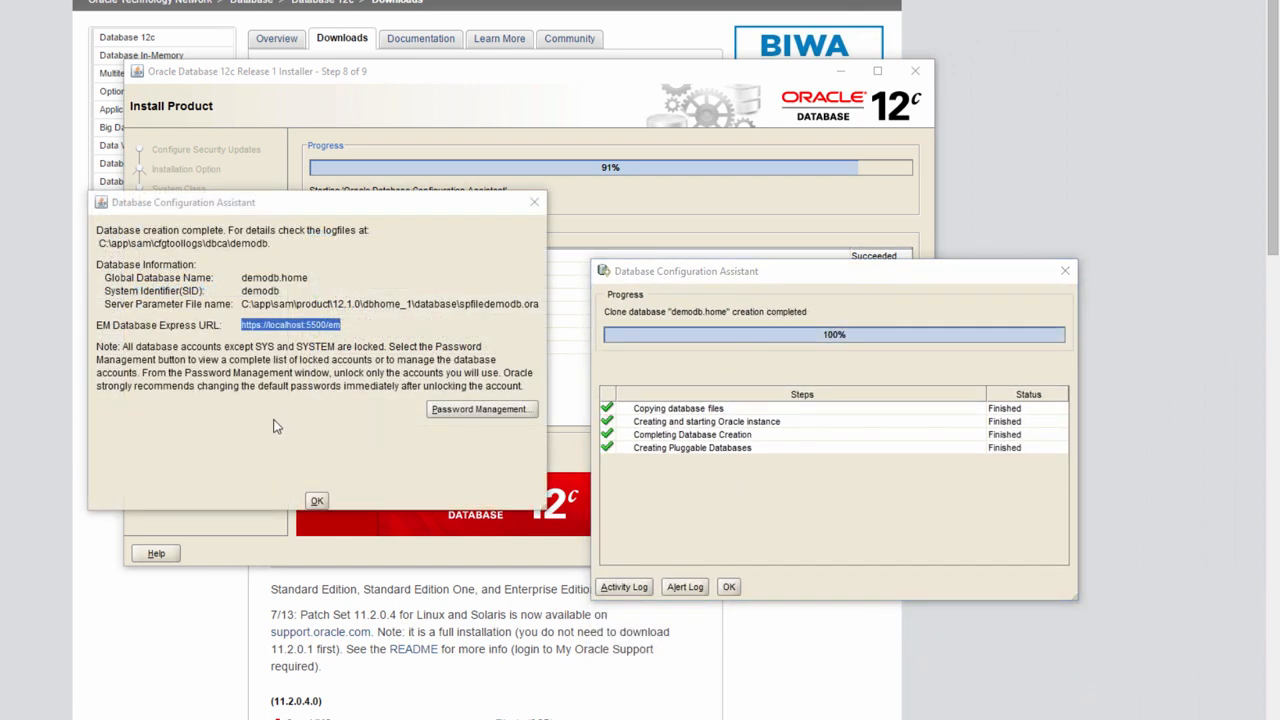
{"action": "left_click_drag", "start_coordinate": [290, 209], "coordinate": [279, 179]}
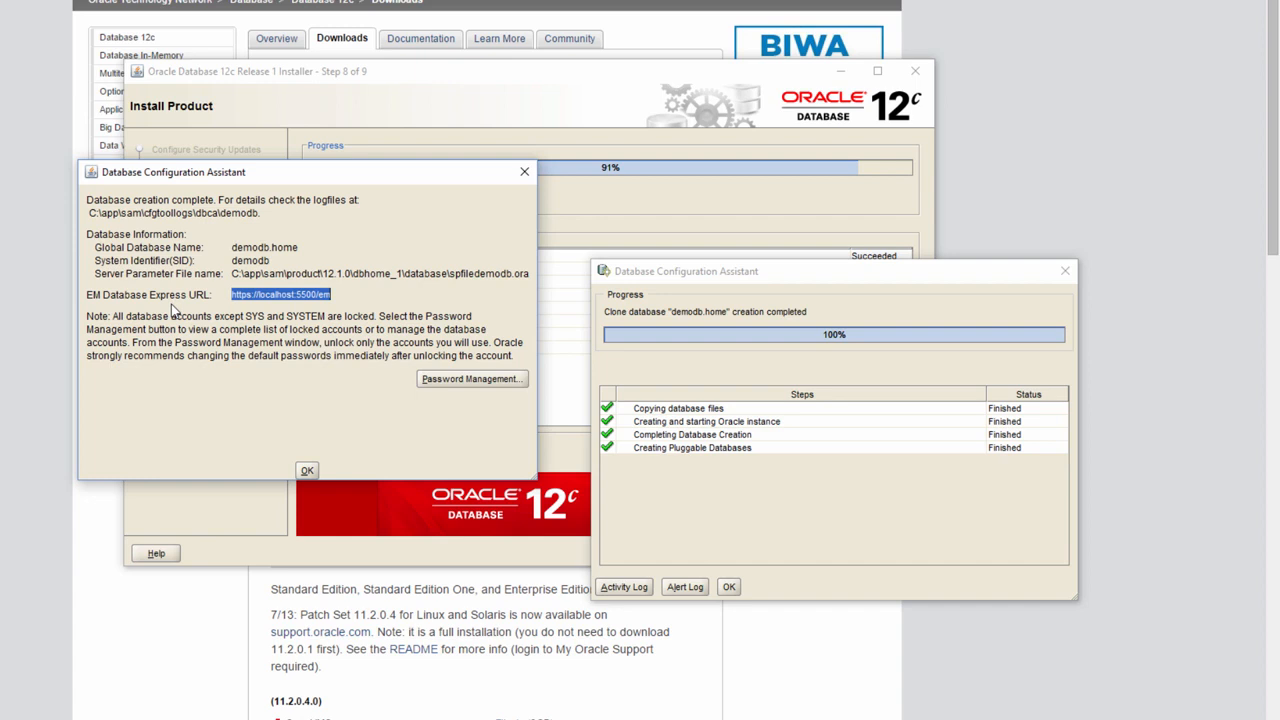
{"action": "left_click", "coordinate": [307, 471]}
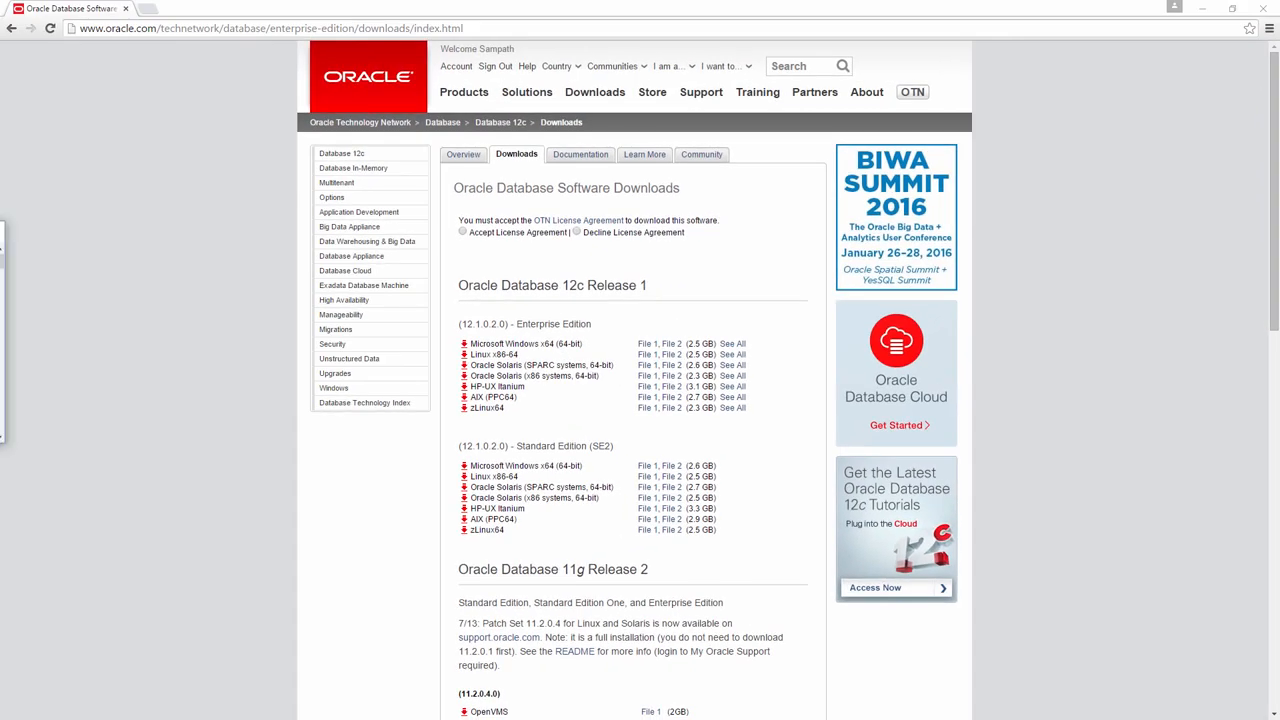
- In an enlarged Command Prompt window, set the ORACLE_SID variable to demodb and echo %ORACLE_SID% to check it
{"action": "left_click_drag", "start_coordinate": [0, 230], "coordinate": [323, 258]}
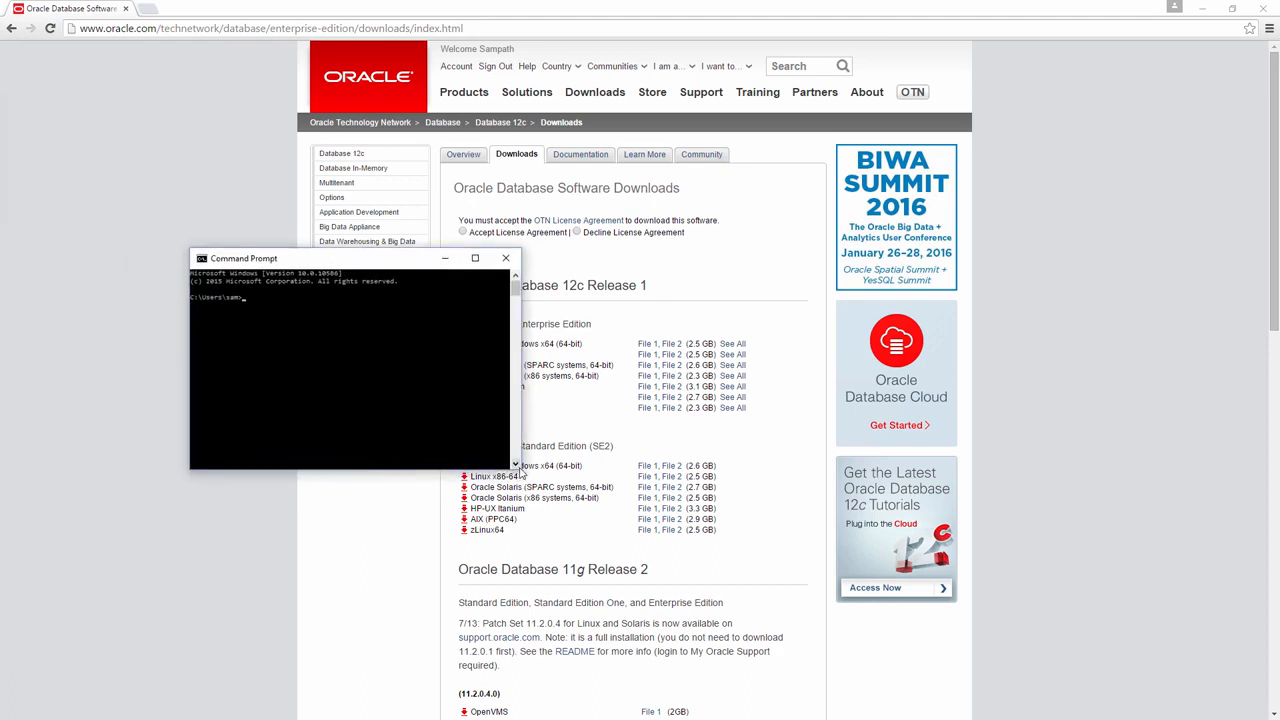
{"action": "left_click_drag", "start_coordinate": [524, 436], "coordinate": [843, 436]}
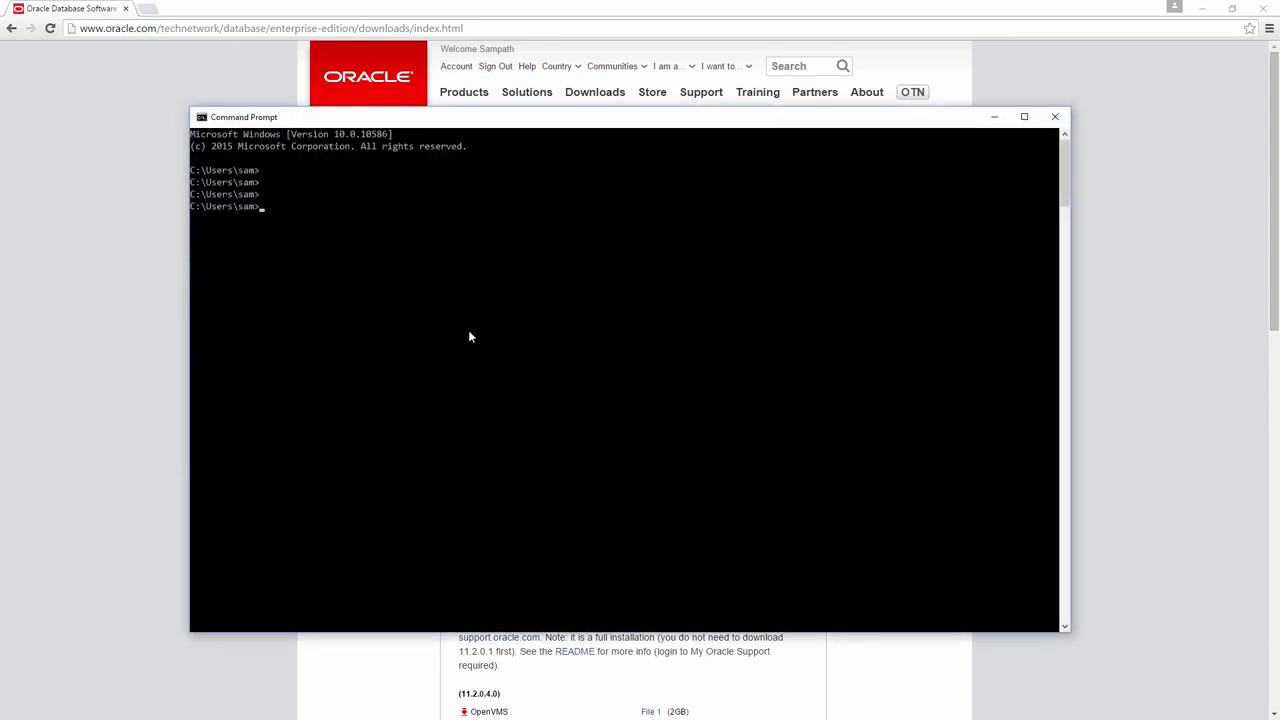
{"action": "type", "text": "ORACL"}
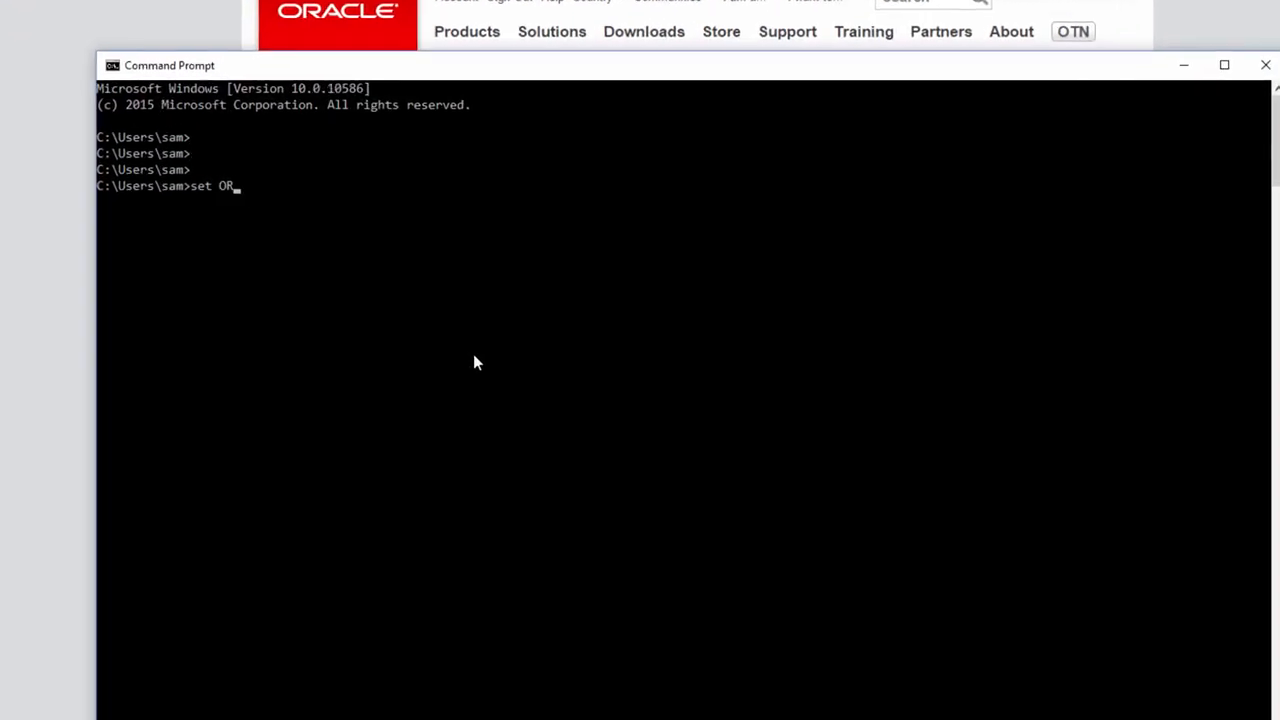
{"action": "type", "text": "E_S"}
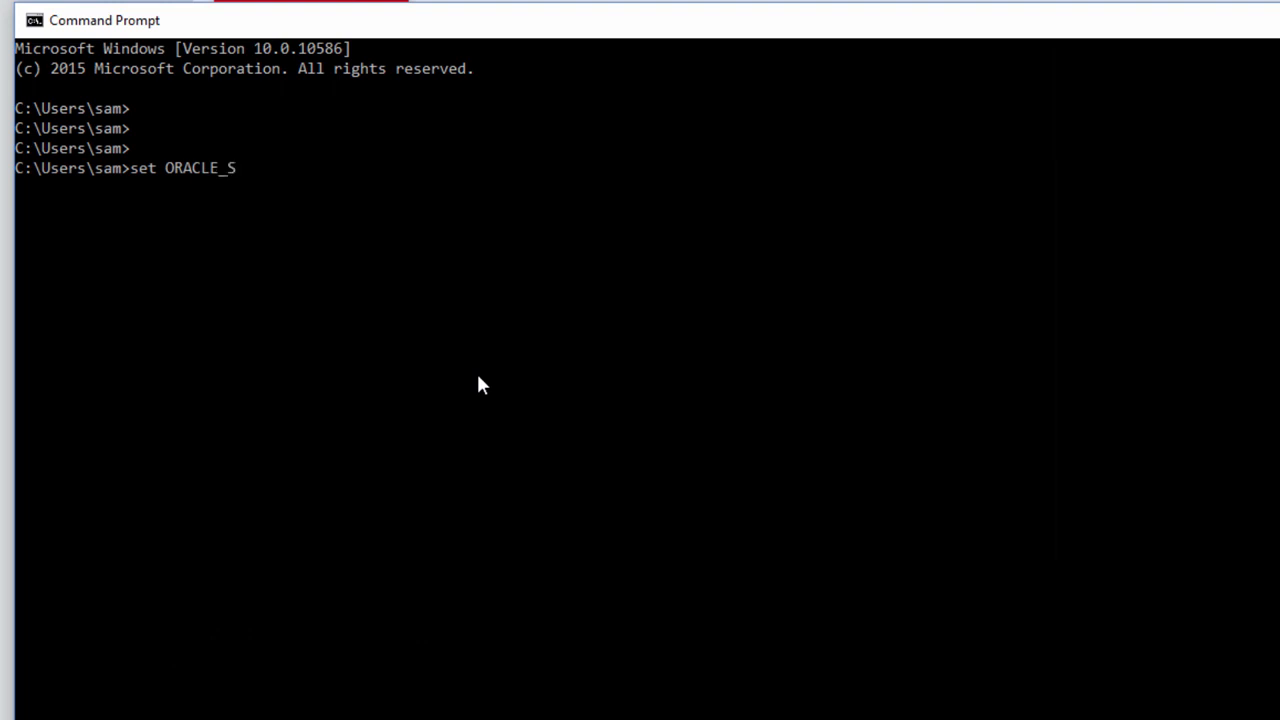
{"action": "type", "text": "ID=demodb"}
{"action": "key", "text": "Return"}
{"action": "type", "text": "echo"}
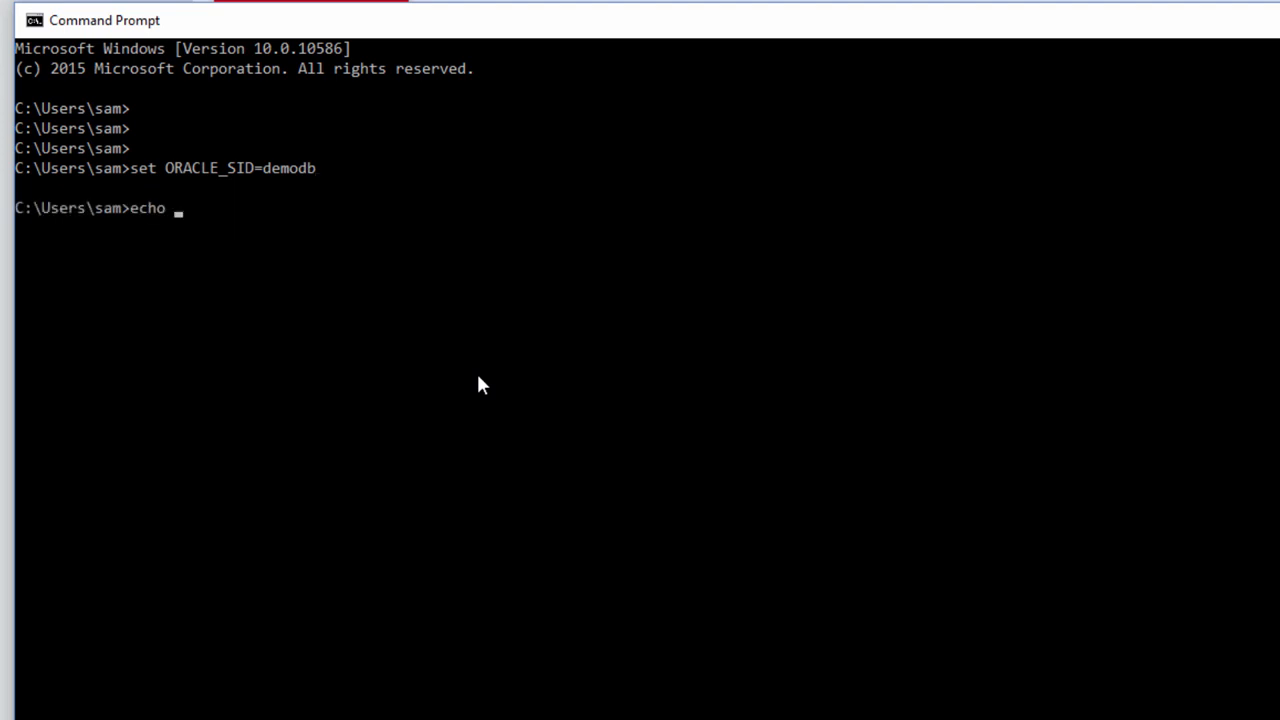
{"action": "type", "text": " %ORACLE_SID"}
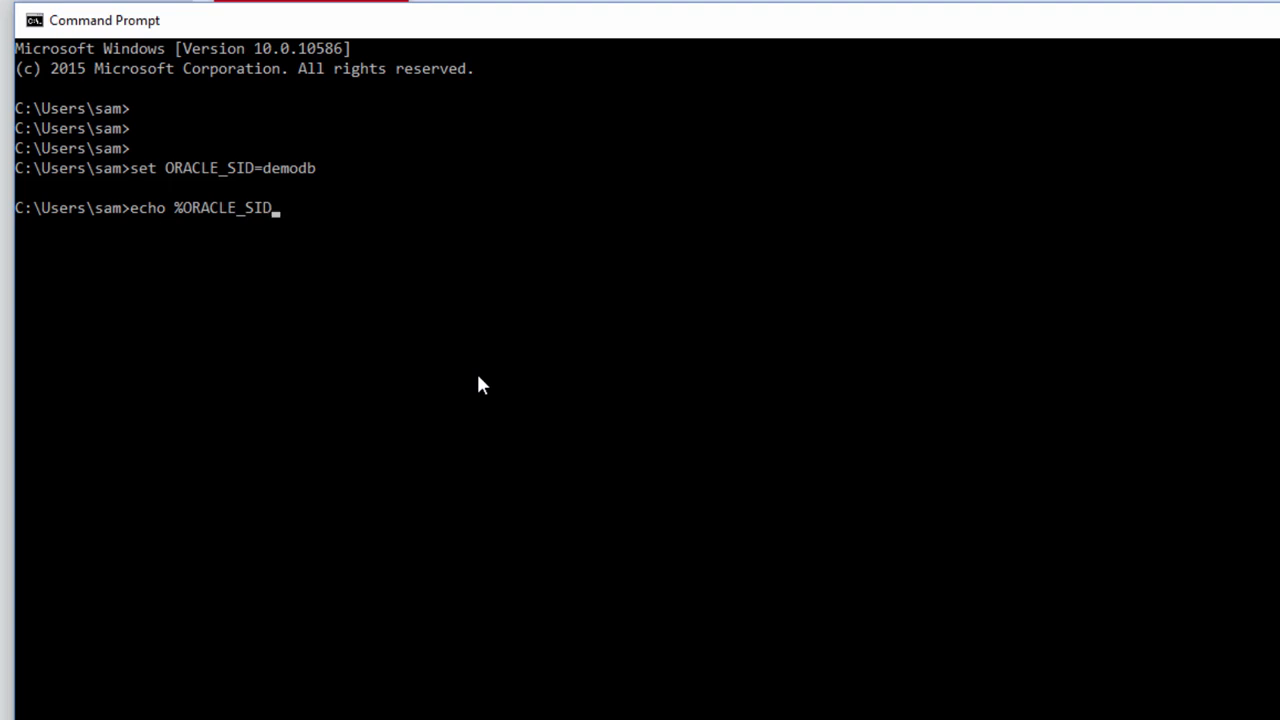
{"action": "type", "text": "%"}
{"action": "key", "text": "Return"}
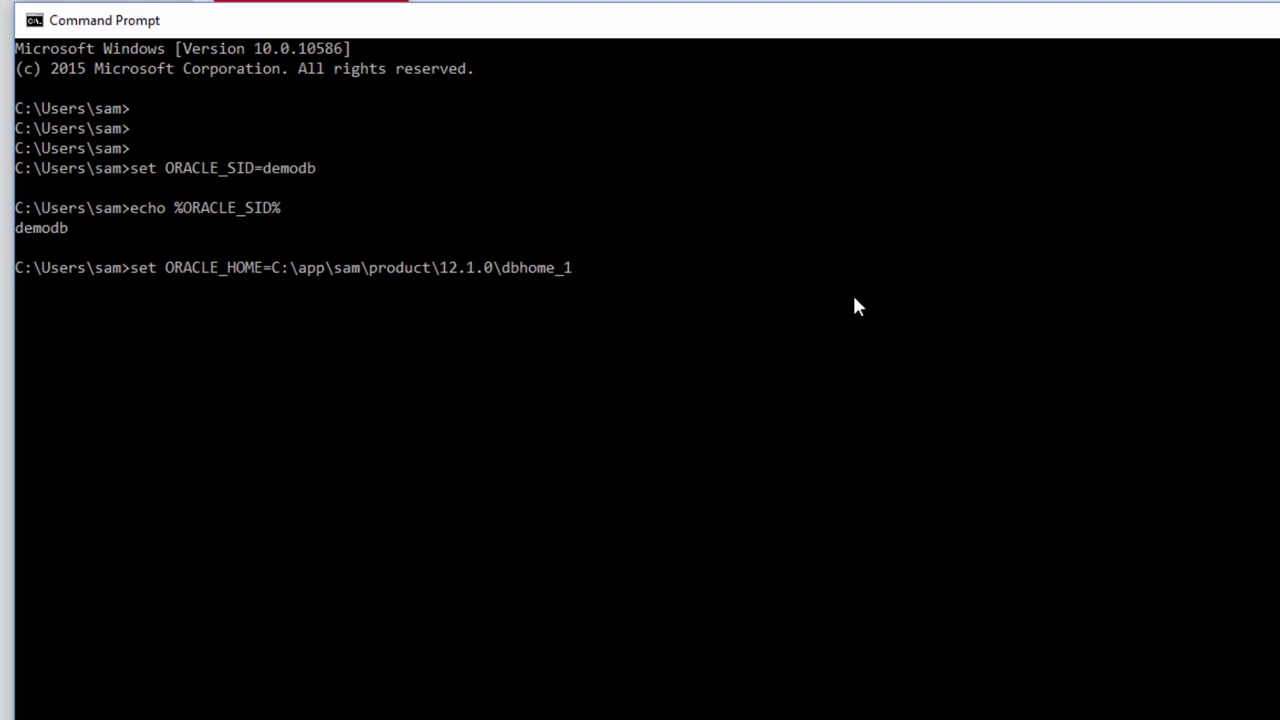
- Set ORACLE_HOME to the installed product\12.1.0\dbhome_1 software location and echo %ORACLE_HOME% to check it
{"action": "key", "text": "Return"}
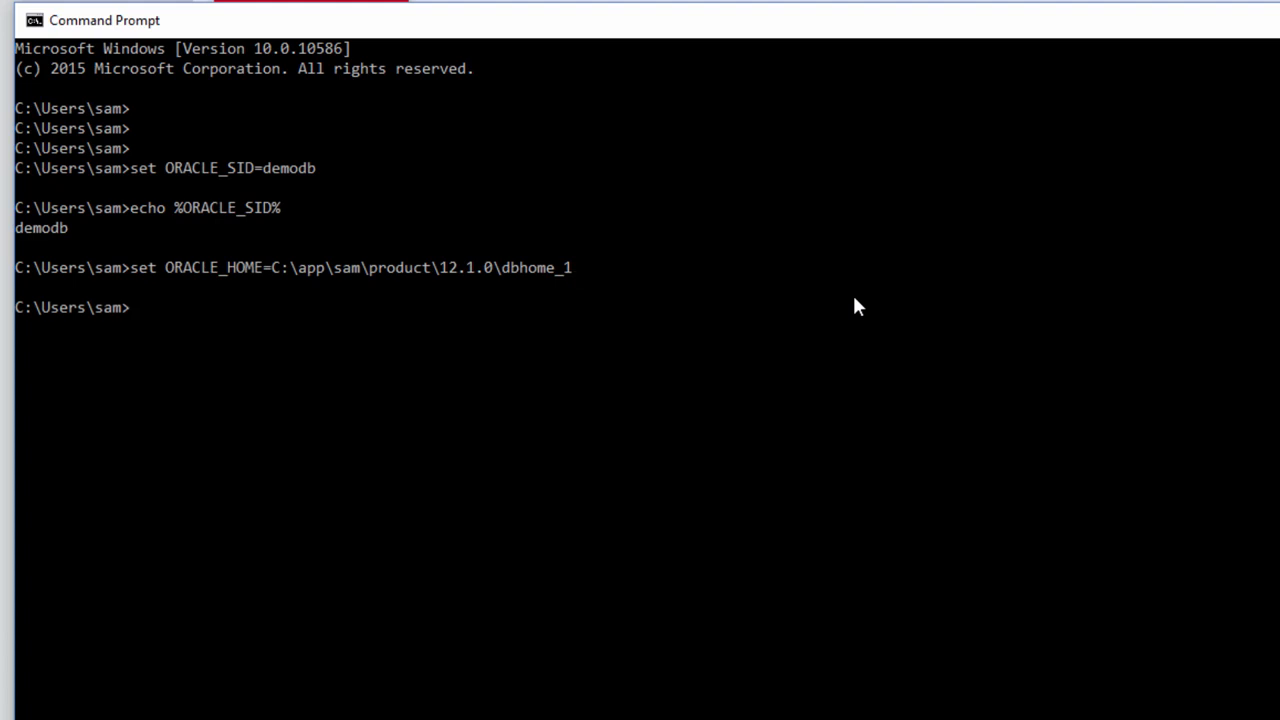
{"action": "type", "text": "echo %ORACLE_"}
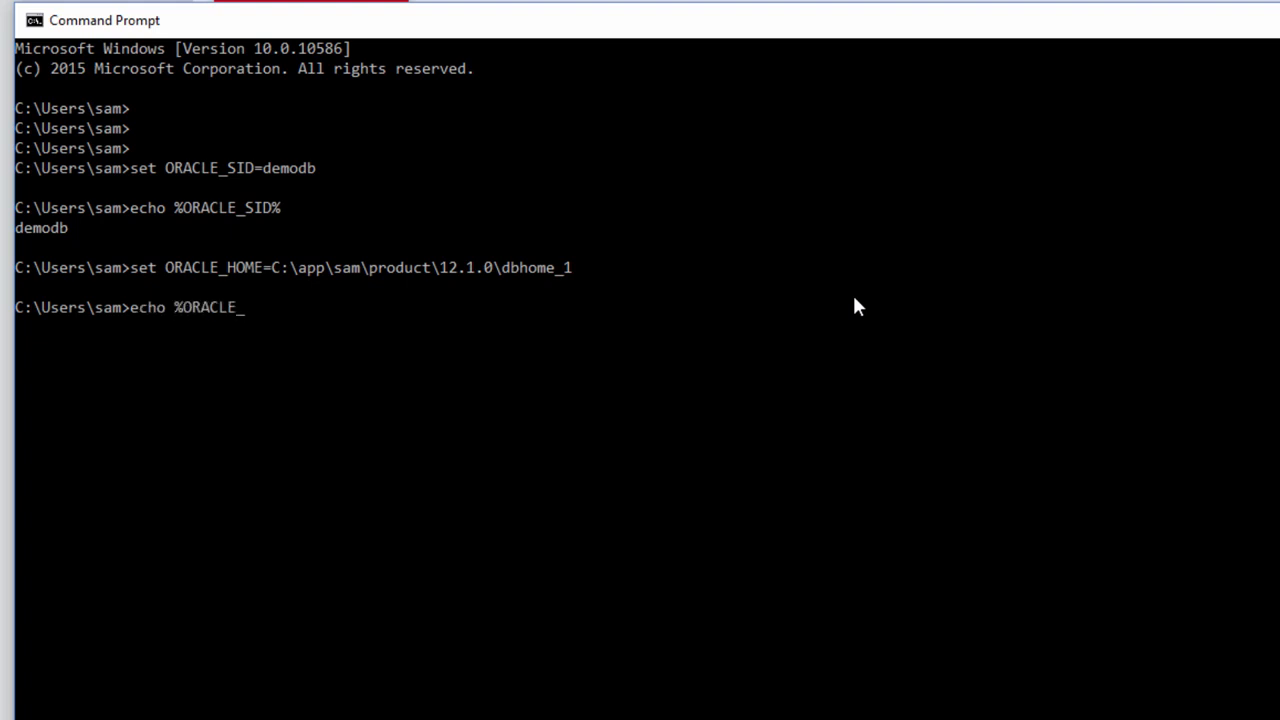
{"action": "type", "text": "HOME%"}
{"action": "key", "text": "Return"}
{"action": "key", "text": "Return"}
{"action": "key", "text": "Return"}
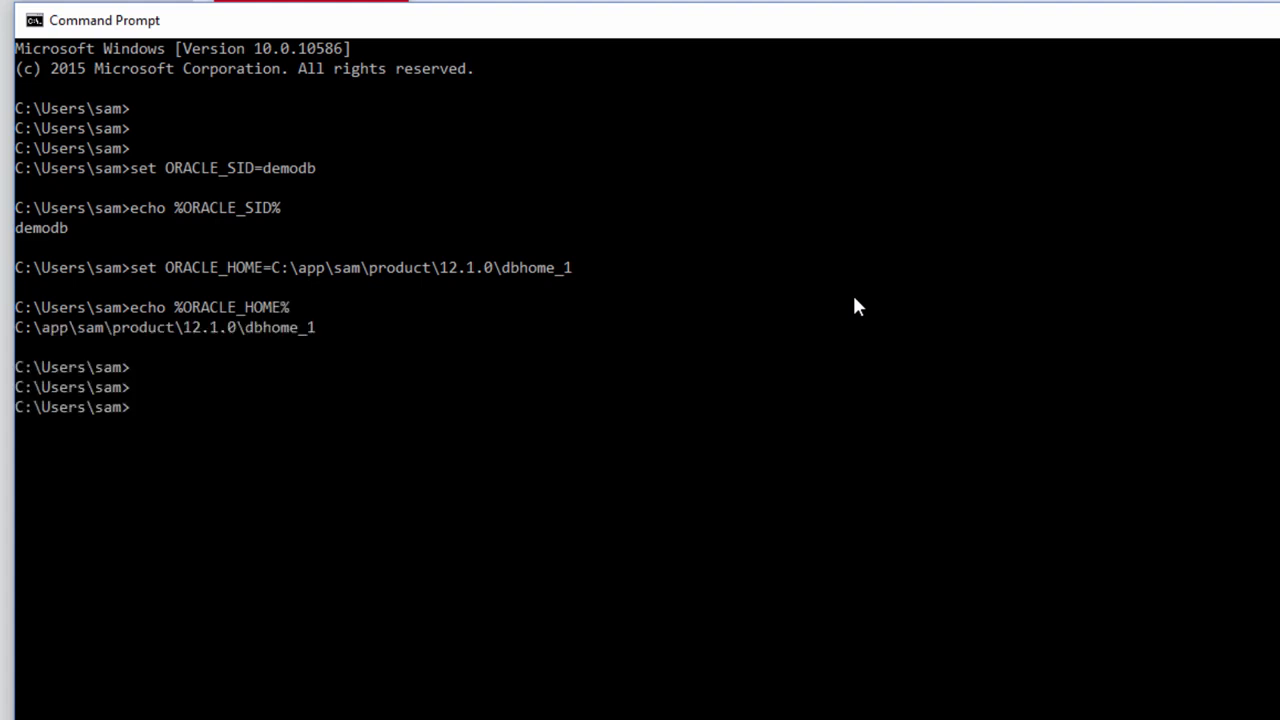
- Start SQL*Plus with the /nolog option and connect to the database with "connect / as sysdba;"
{"action": "type", "text": "sqlplus /nolog"}
{"action": "key", "text": "Return"}
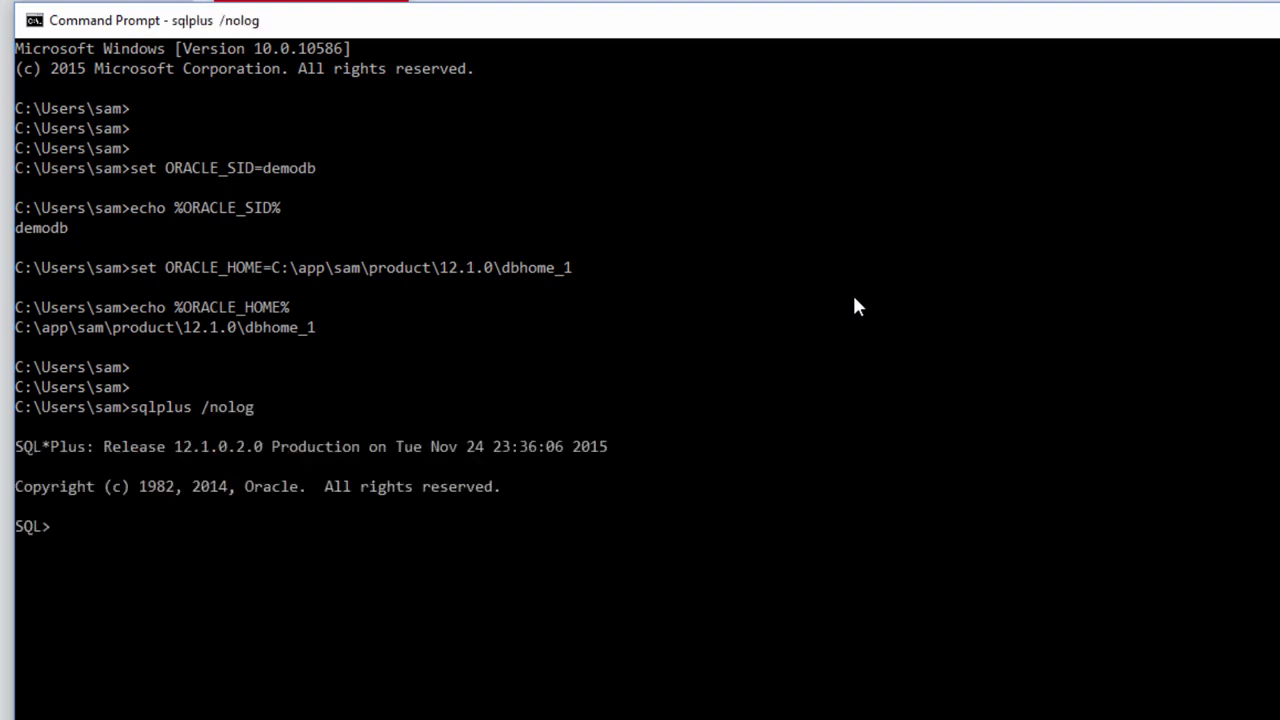
{"action": "type", "text": "connect / as sysdba;"}
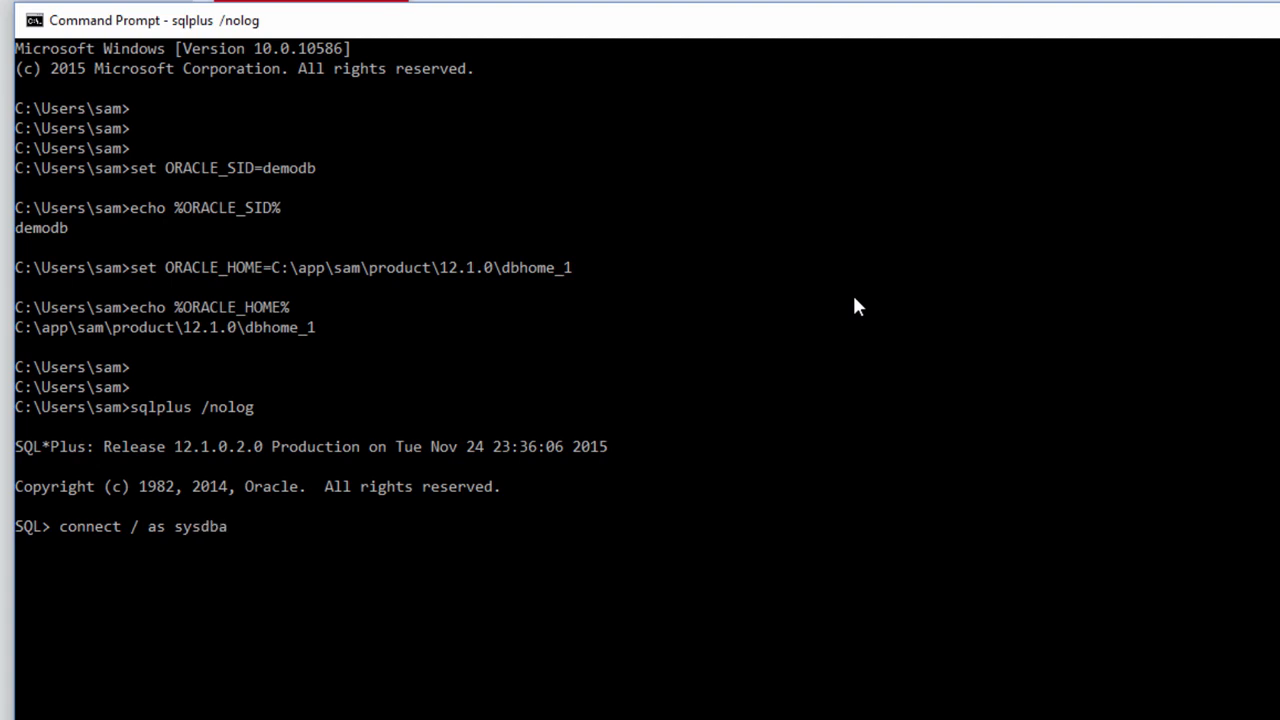
{"action": "key", "text": "Return"}
{"action": "key", "text": "Return"}
{"action": "key", "text": "Return"}
- Query the database name with "select name from v$database;" and exit SQL*Plus
{"action": "type", "text": "s"}
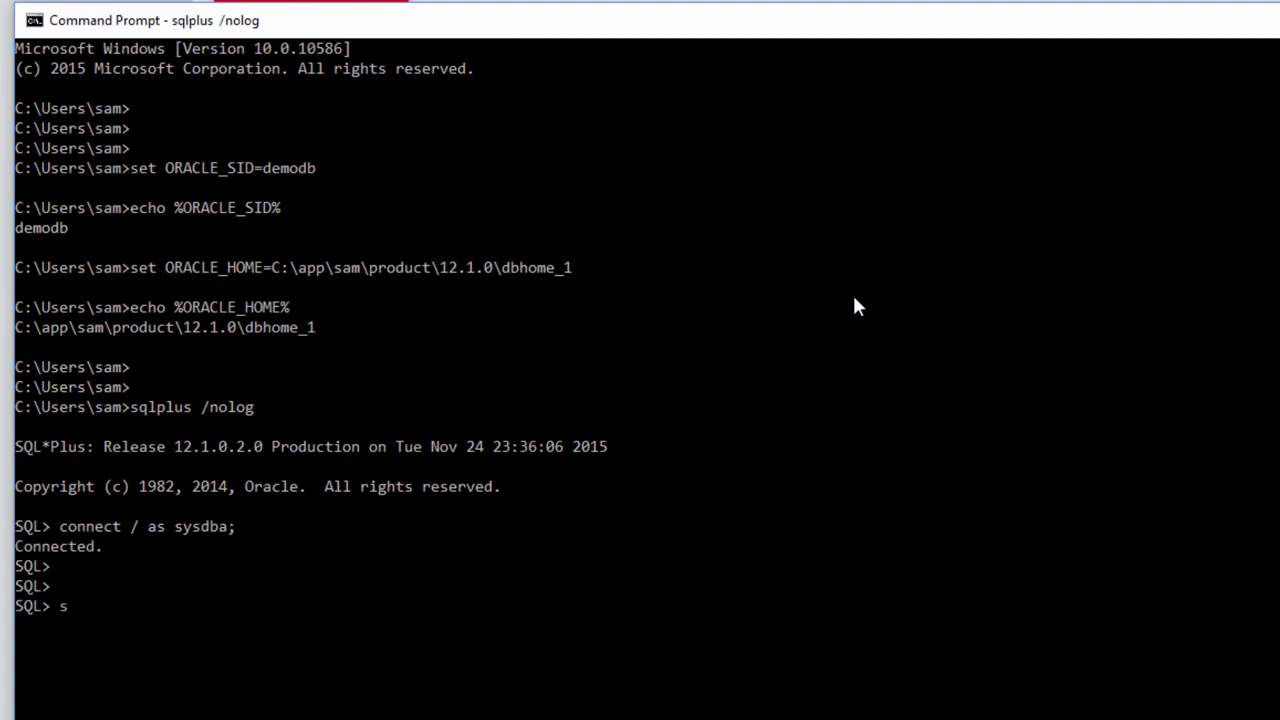
{"action": "type", "text": "elect name f"}
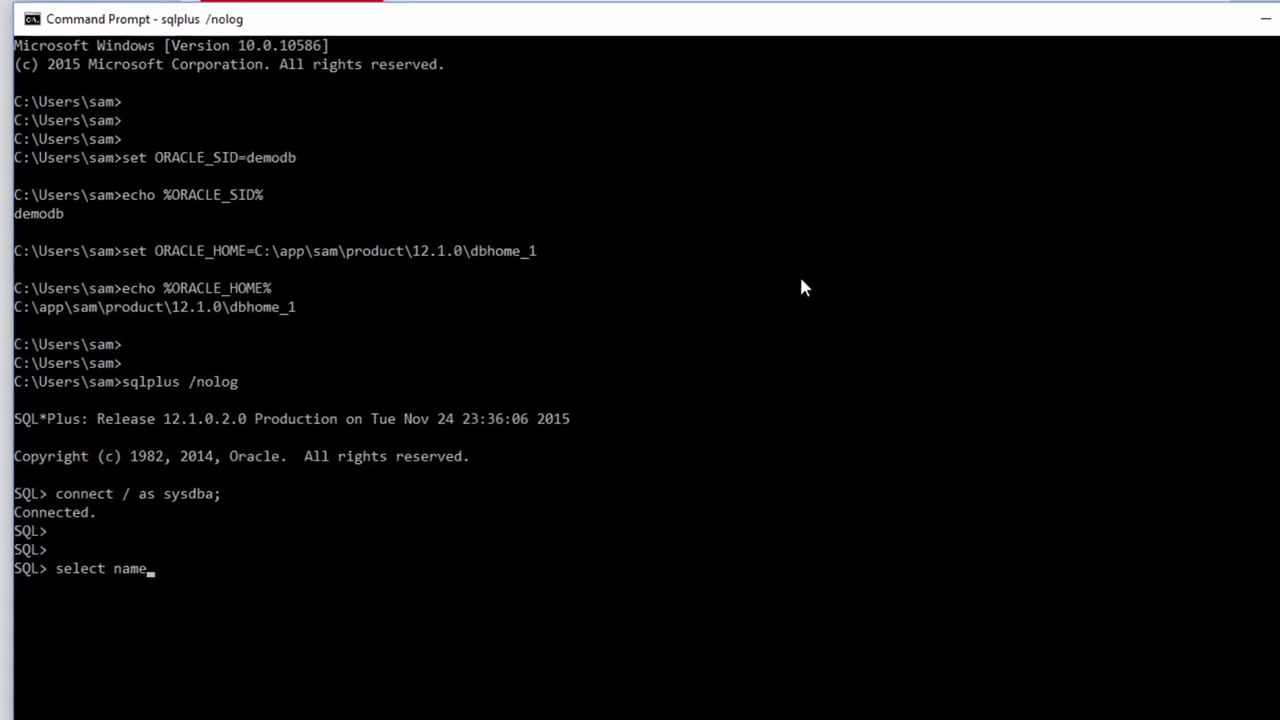
{"action": "type", "text": "rom v$database"}
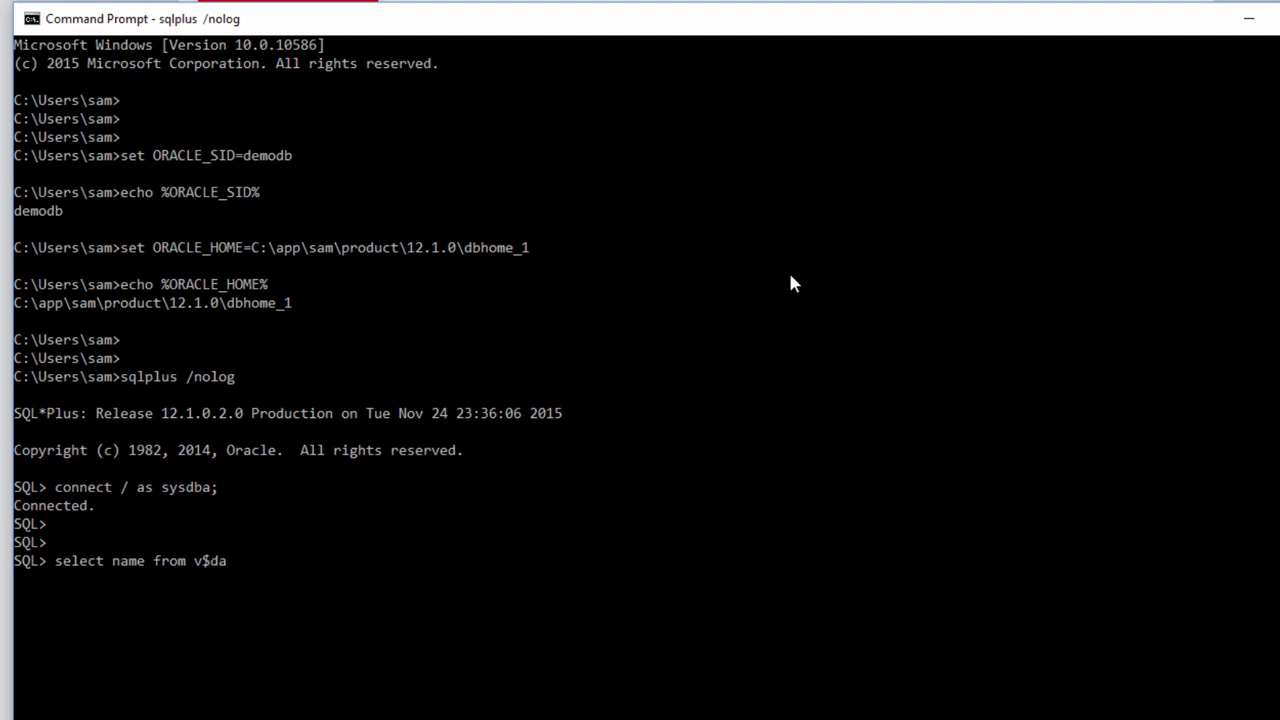
{"action": "type", "text": ";"}
{"action": "key", "text": "Return"}
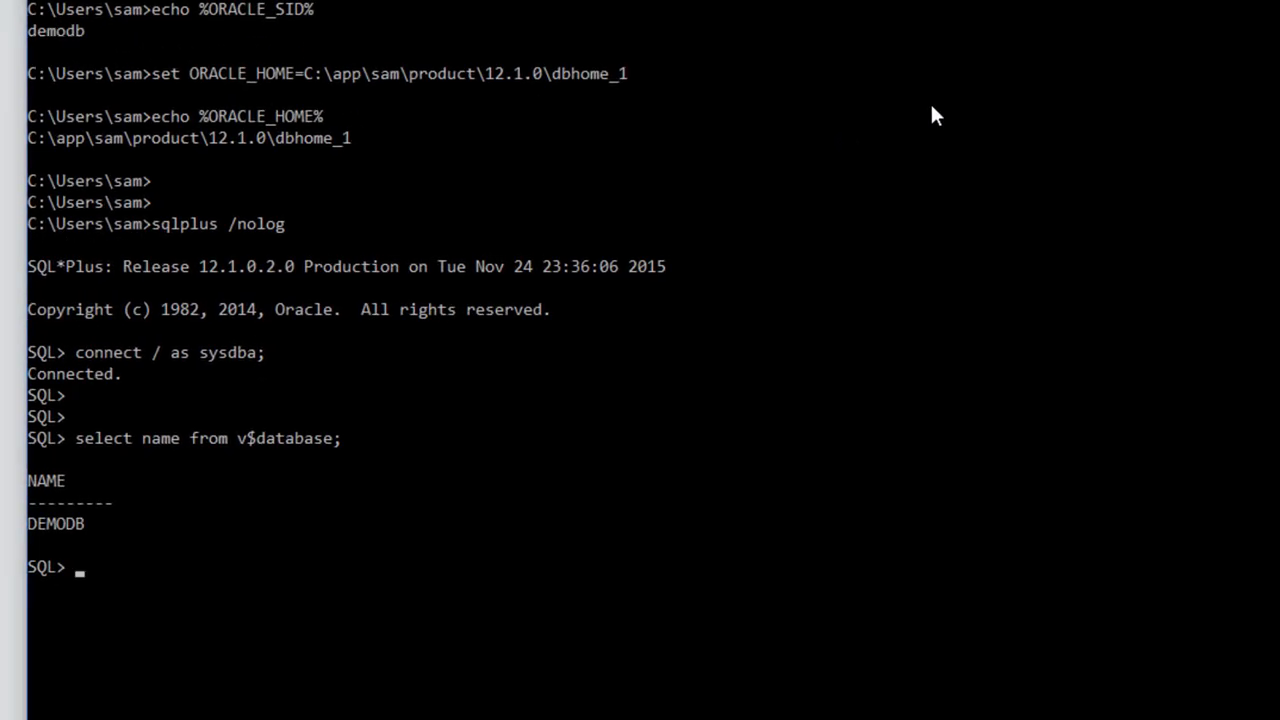
{"action": "type", "text": "exit"}
{"action": "key", "text": "Return"}
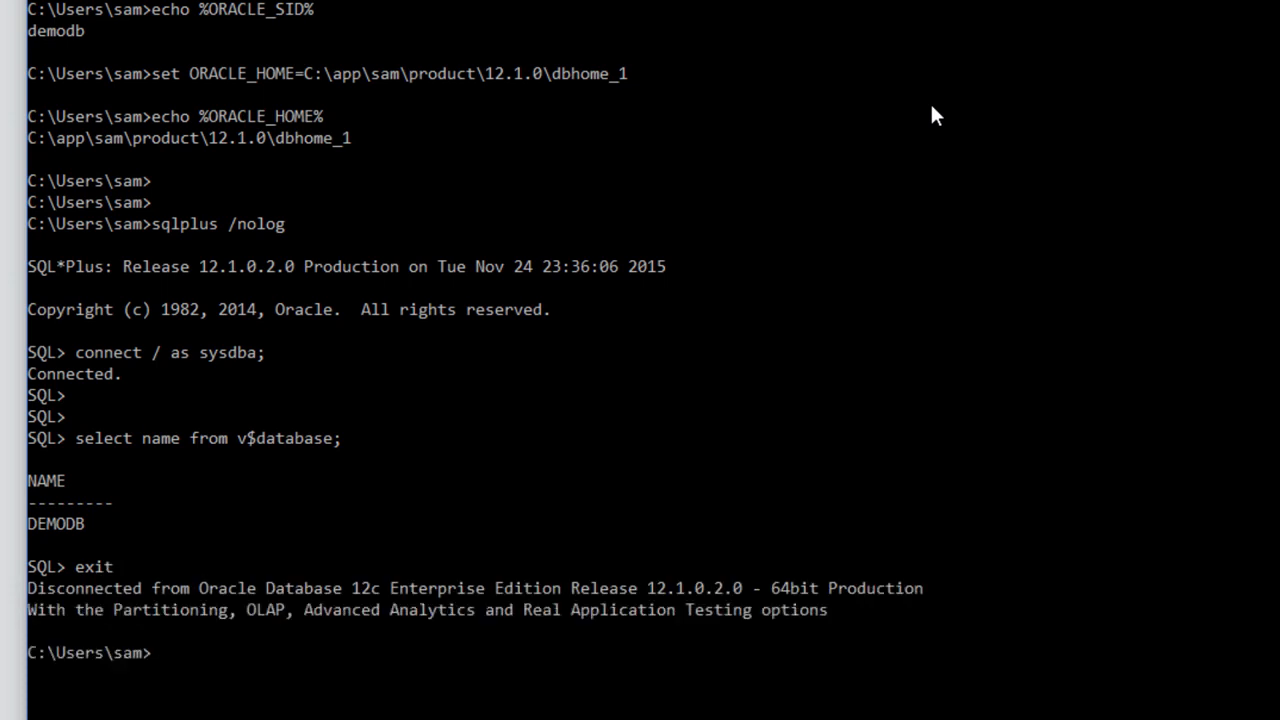